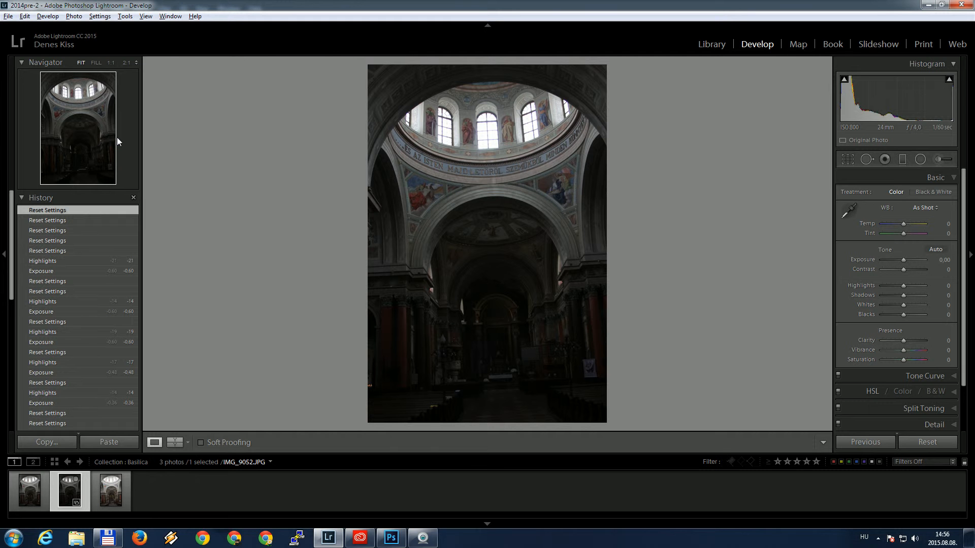
# - View the three bracketed basilica photos one after another to compare their exposures
pyautogui.click(30, 491)
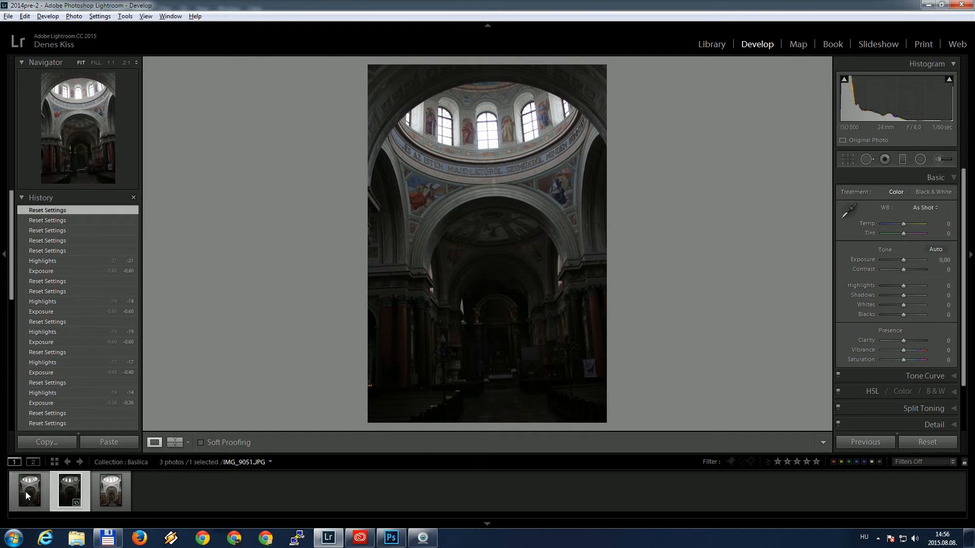
pyautogui.click(61, 493)
pyautogui.click(111, 495)
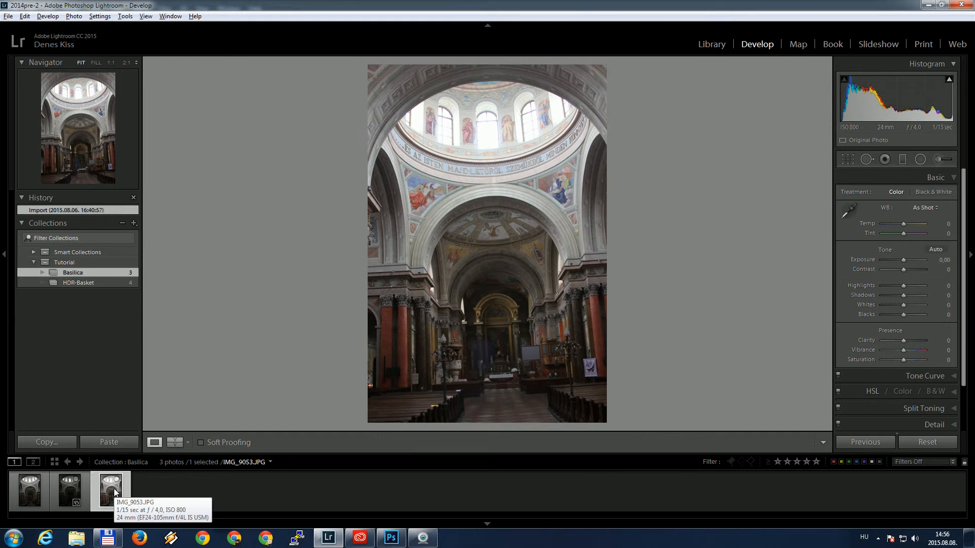
# - Set the exposure to -0.48 on IMG_9052 and IMG_9051, with highlights at -24 and -17 respectively
pyautogui.click(79, 486)
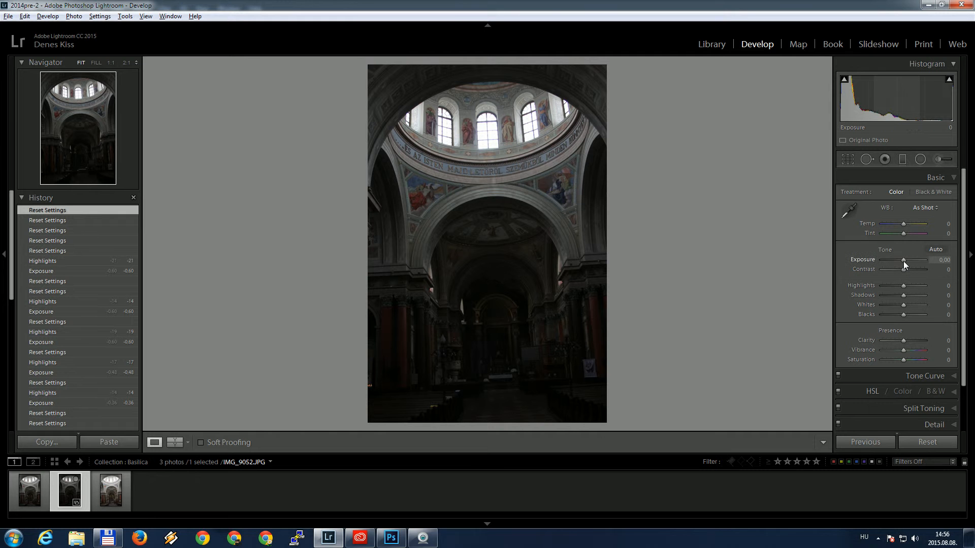
pyautogui.moveTo(903, 261); pyautogui.dragTo(897, 287)
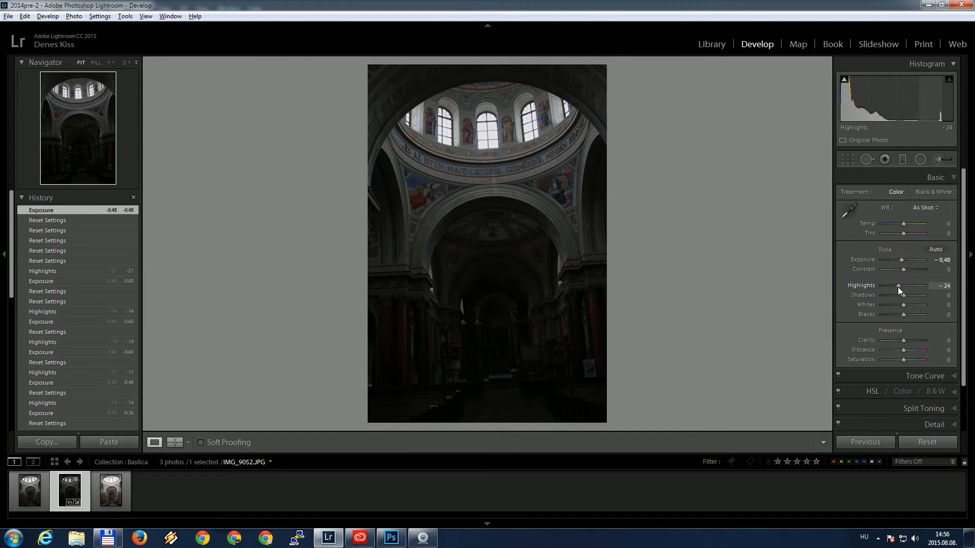
pyautogui.click(33, 504)
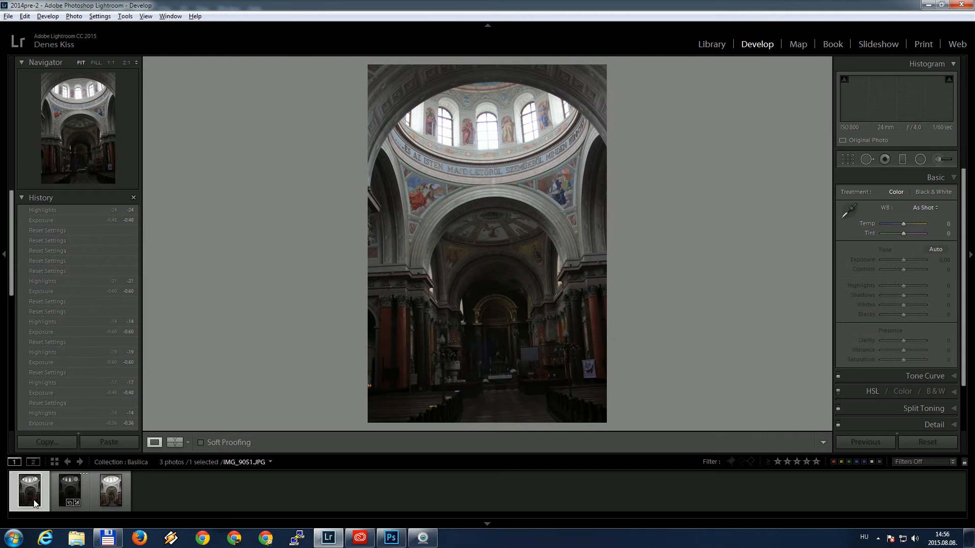
pyautogui.click(904, 224)
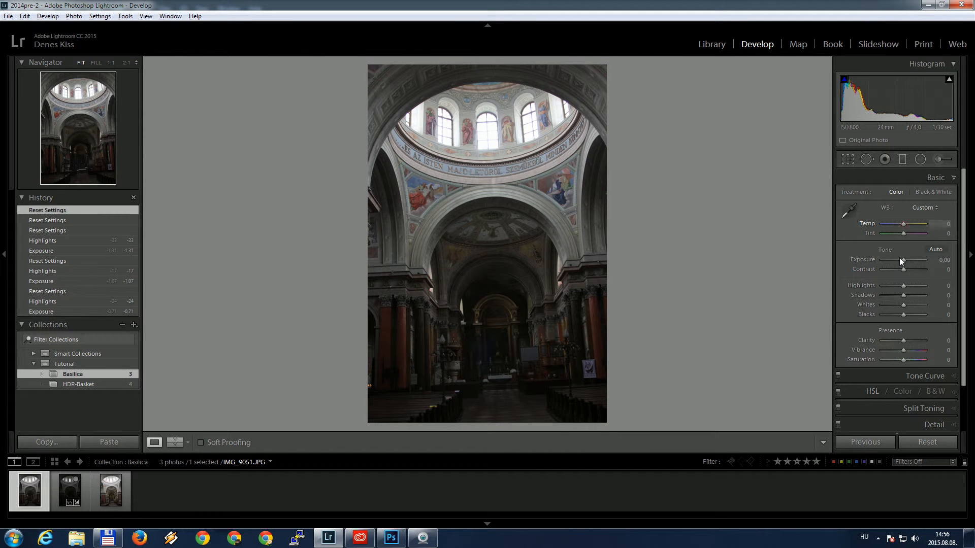
pyautogui.moveTo(904, 260); pyautogui.dragTo(899, 287)
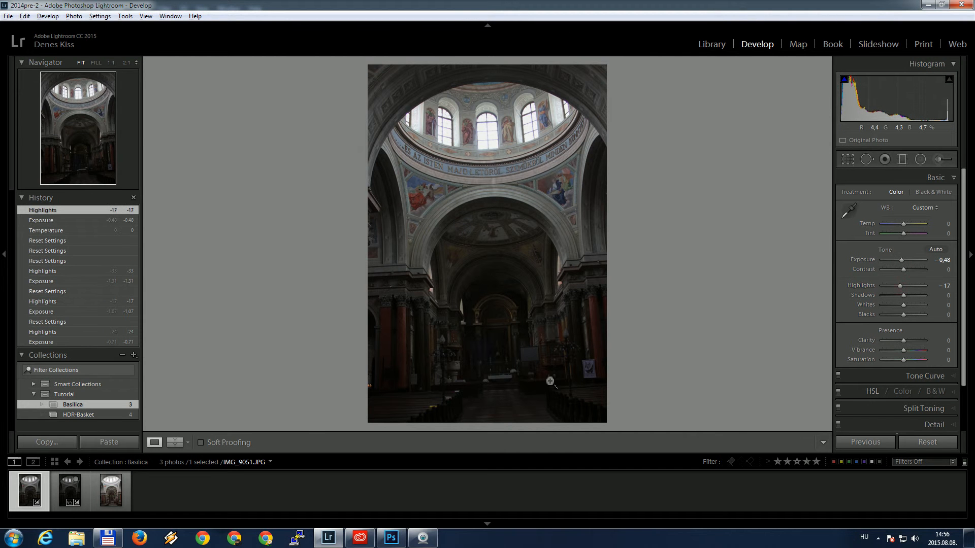
# - Merge all three basilica exposures into one HDR photo with Auto Align, Auto Tone and Low deghosting
pyautogui.click(115, 492)
pyautogui.hotkey('ctrl', 'a')
pyautogui.rightClick(114, 495)
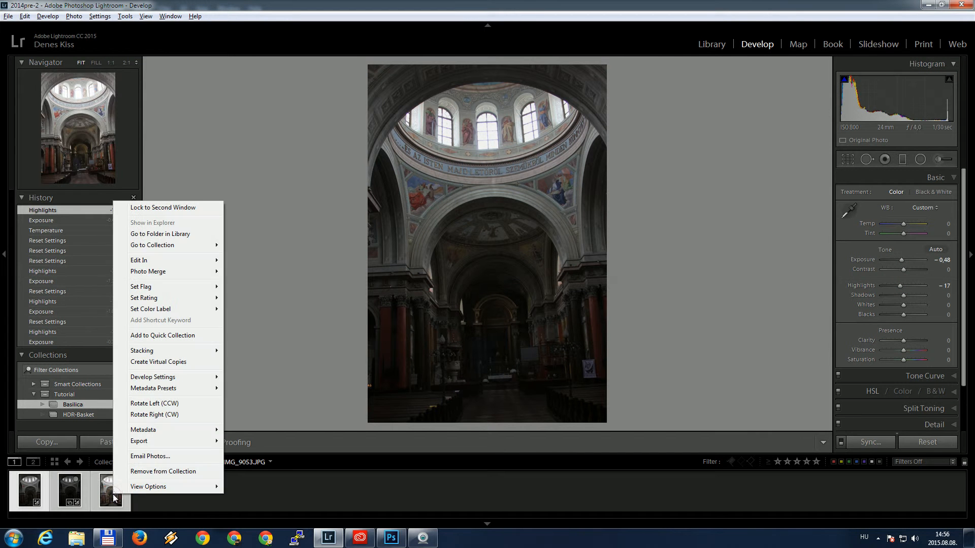
pyautogui.moveTo(148, 271)
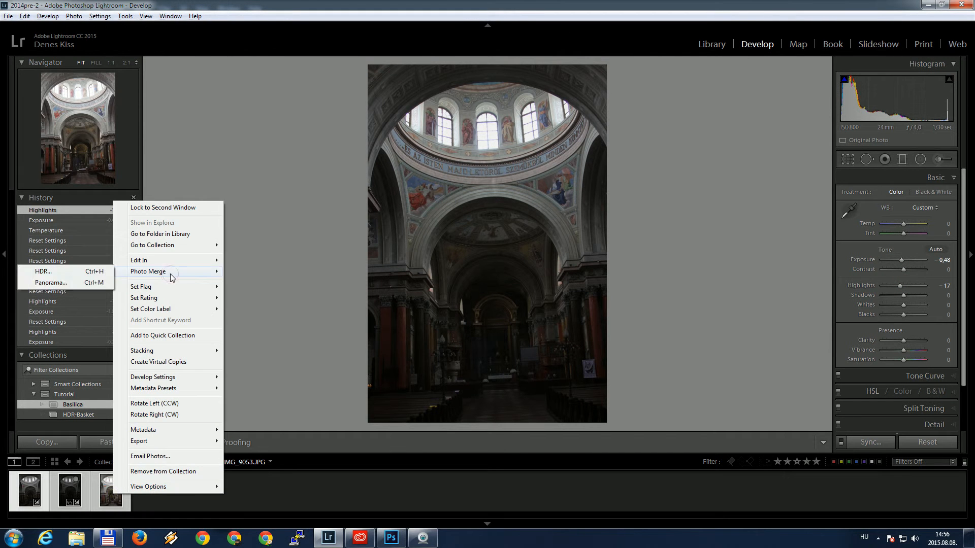
pyautogui.click(74, 272)
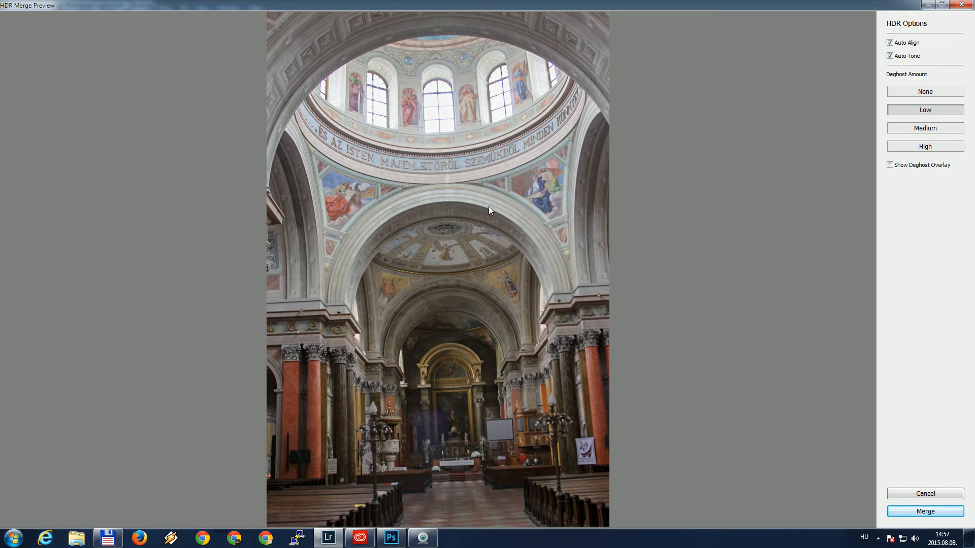
pyautogui.click(943, 517)
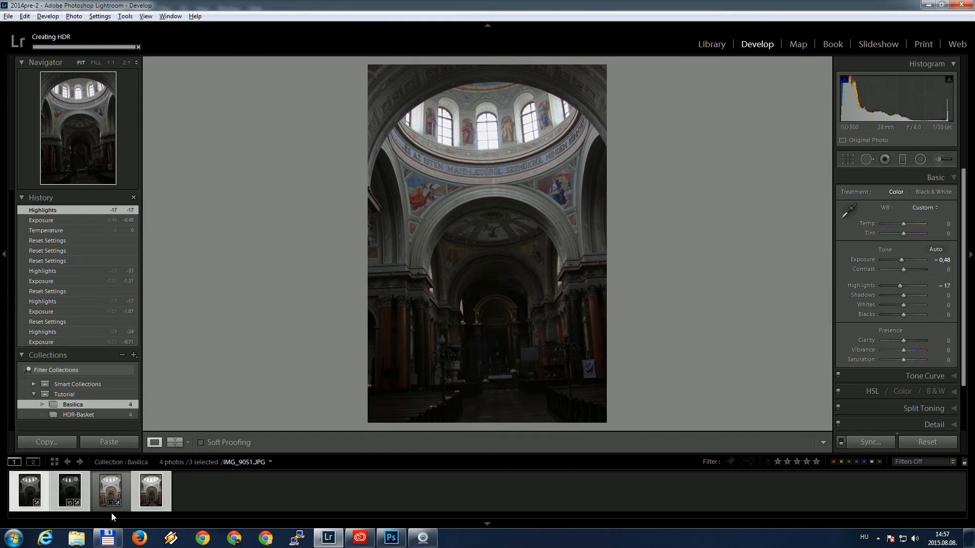
# - Enable profile corrections and chromatic aberration removal in the lens corrections of the merged HDR photo
pyautogui.click(108, 495)
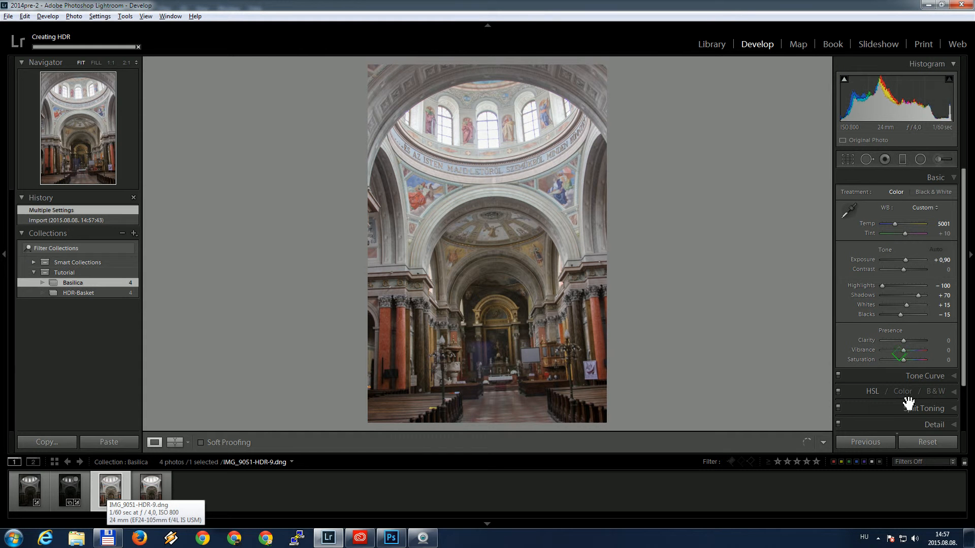
pyautogui.scroll(-2, 969, 401)
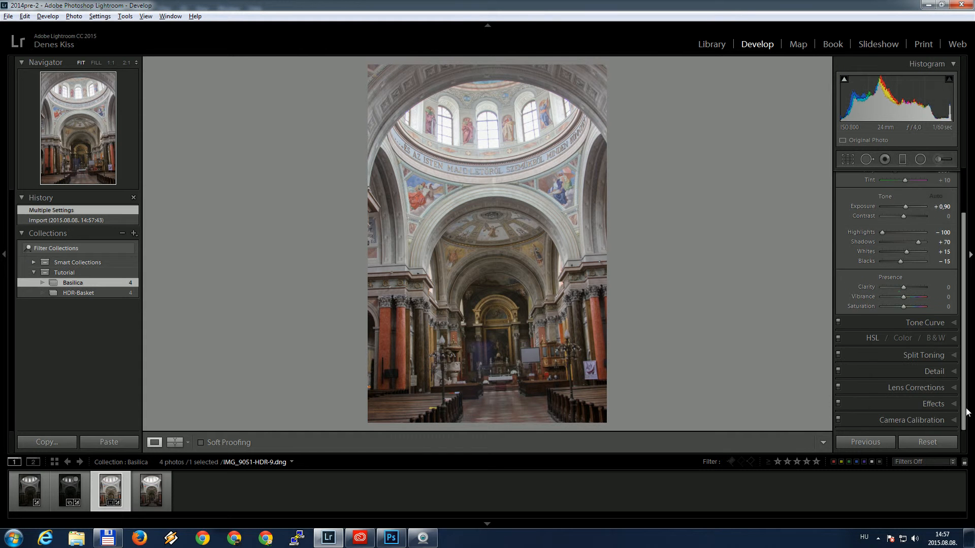
pyautogui.click(943, 387)
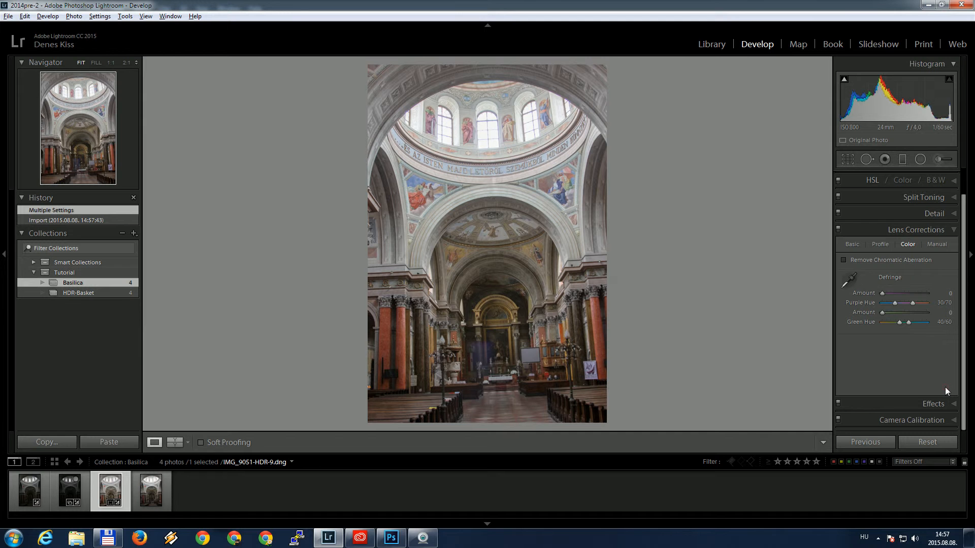
pyautogui.click(852, 246)
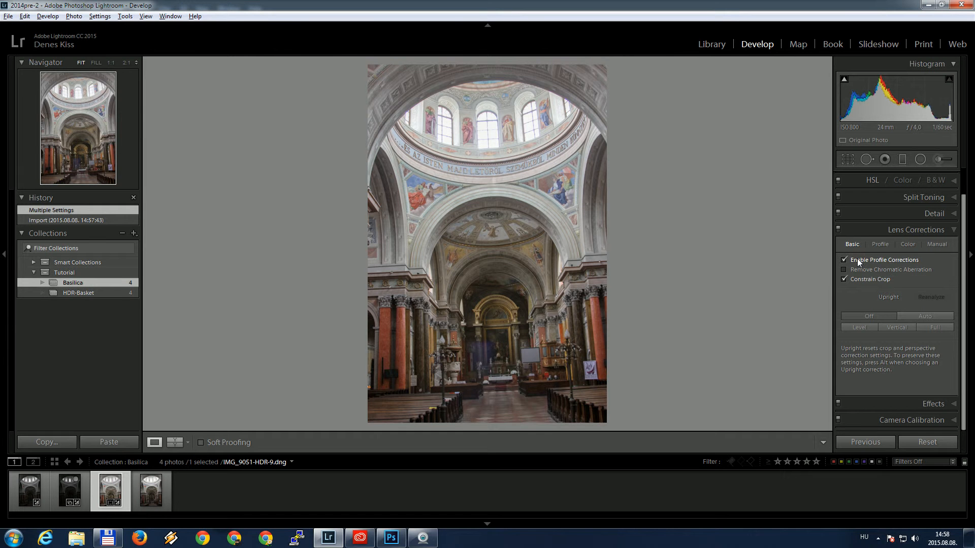
pyautogui.click(857, 260)
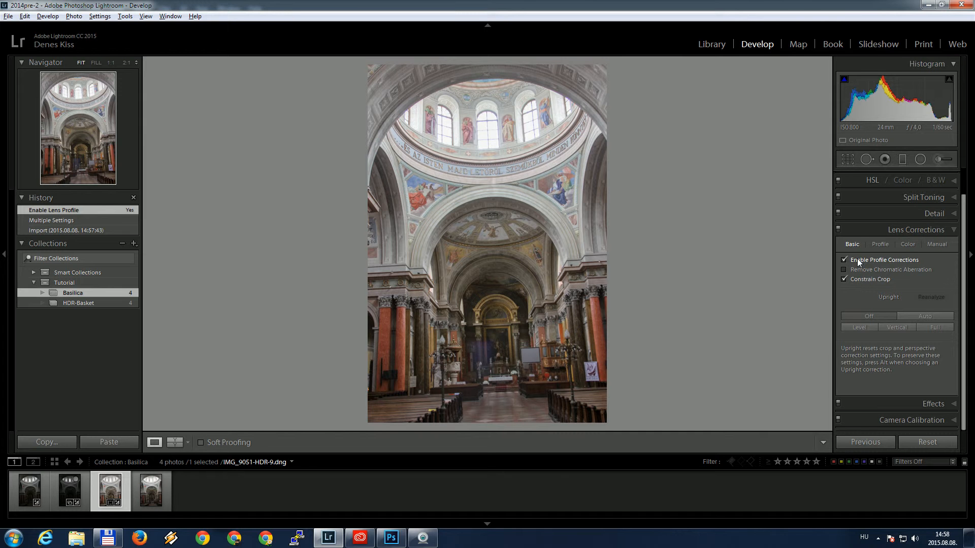
pyautogui.click(863, 269)
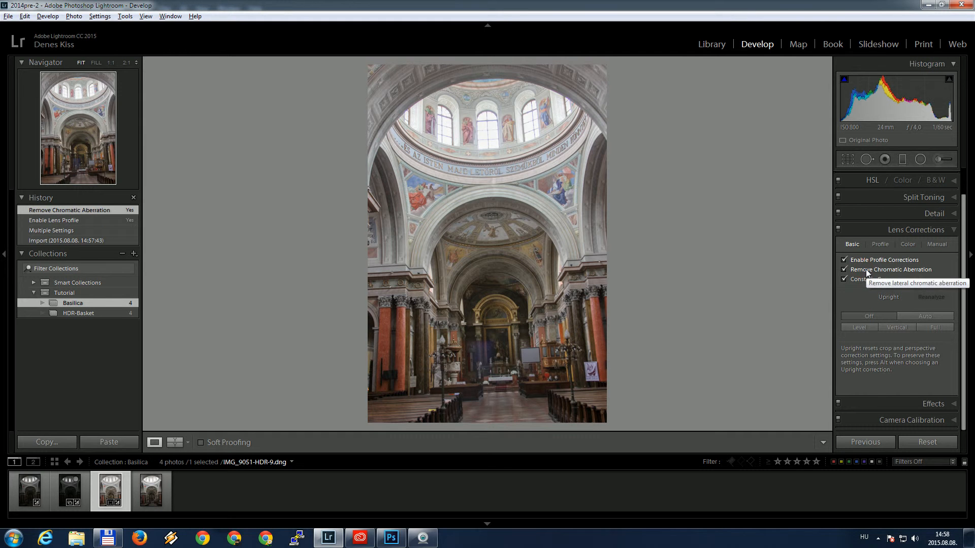
# - Defringe the dome windows, setting the purple amount to 11 and the green amount to 10
pyautogui.click(485, 122)
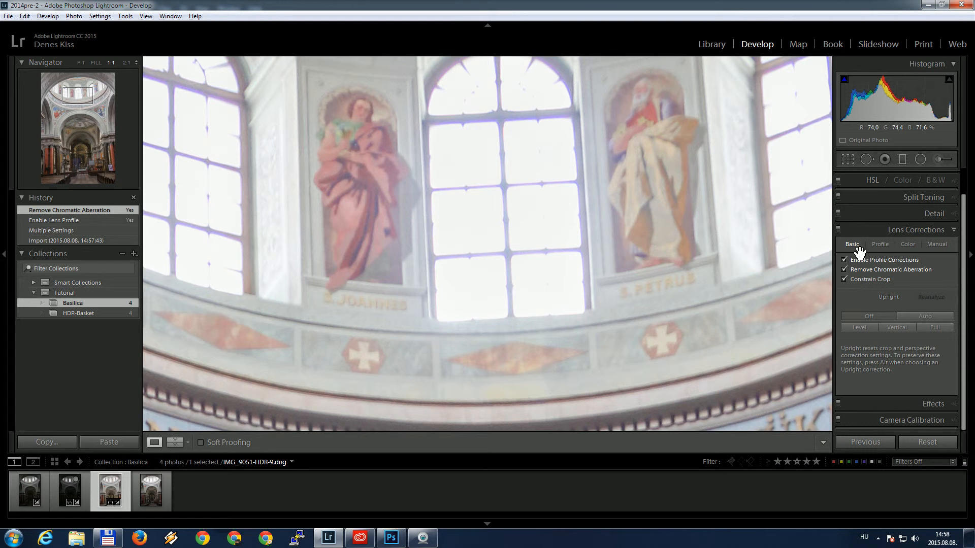
pyautogui.click(904, 244)
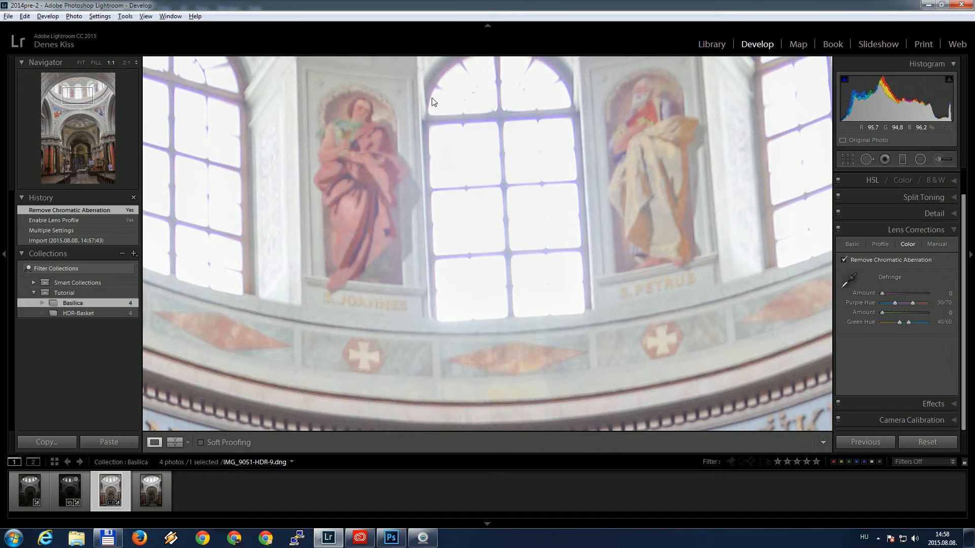
pyautogui.moveTo(566, 93); pyautogui.dragTo(570, 115)
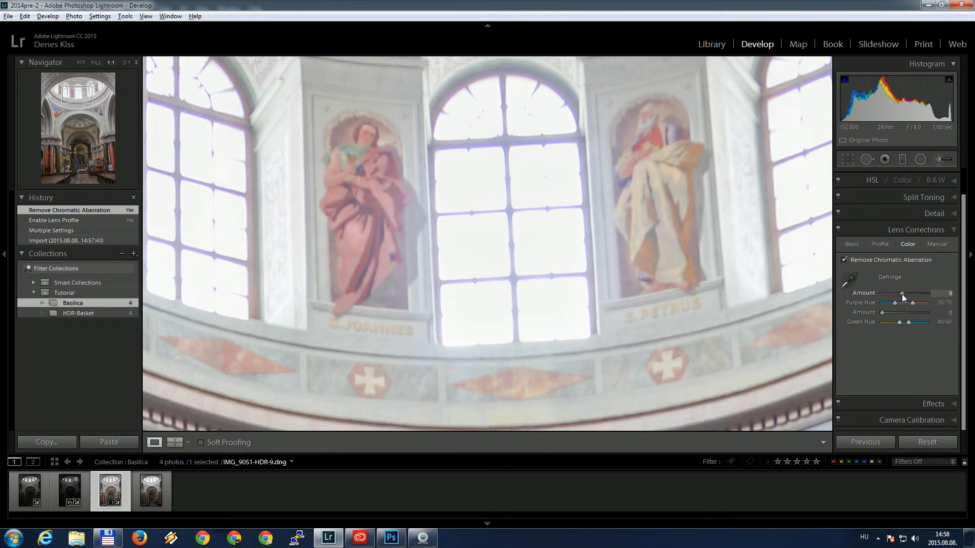
pyautogui.moveTo(903, 297); pyautogui.dragTo(908, 296)
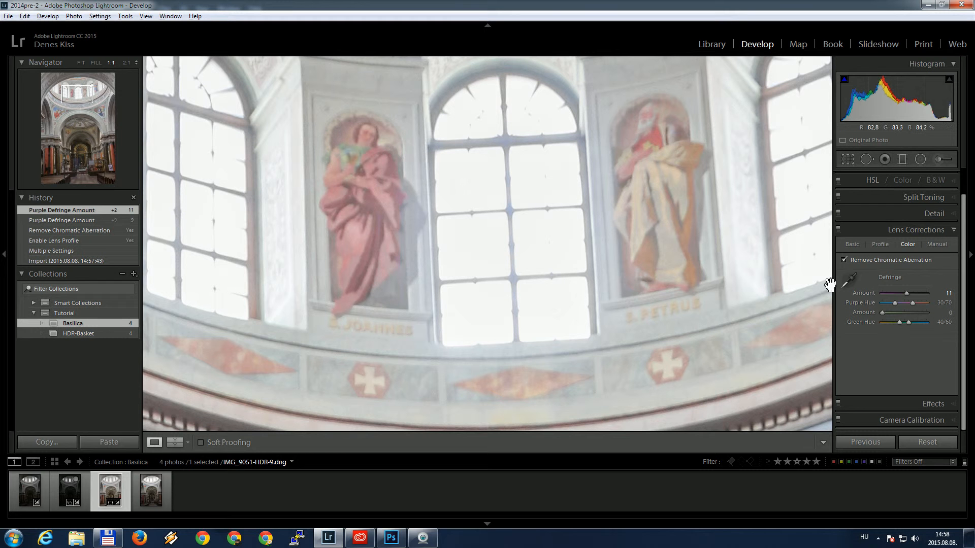
pyautogui.moveTo(882, 313); pyautogui.dragTo(904, 316)
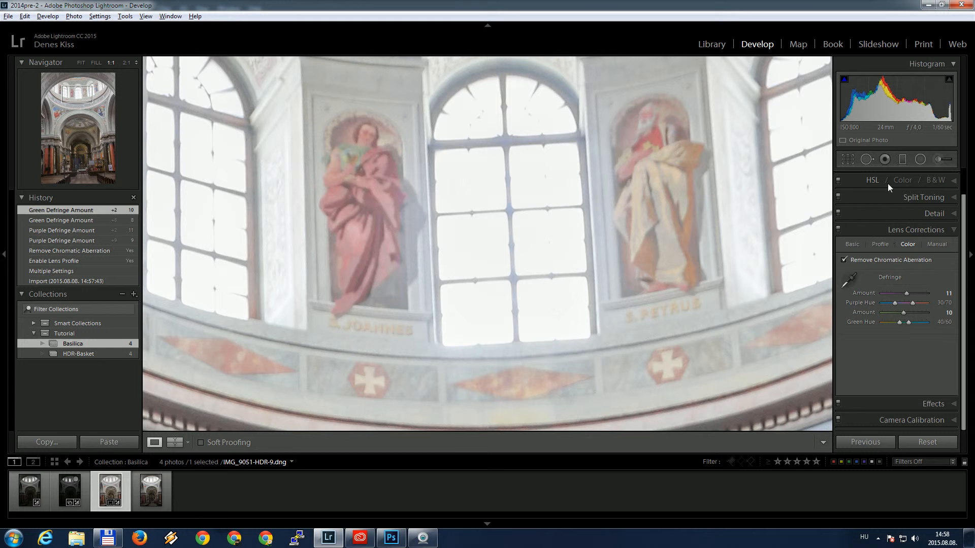
pyautogui.scroll(2, 890, 220)
pyautogui.click(573, 225)
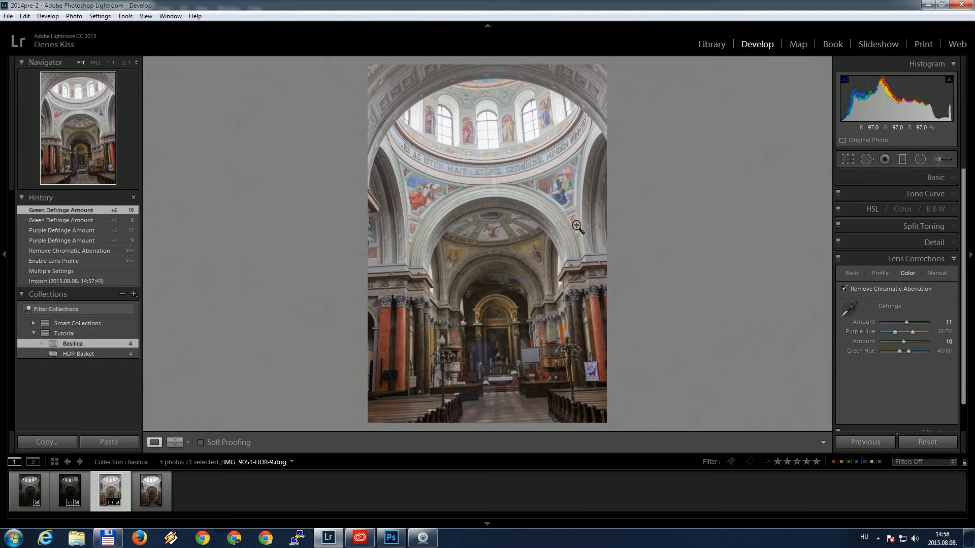
# - Straighten the HDR photo along the horizontal line at the base of the altar
pyautogui.click(848, 160)
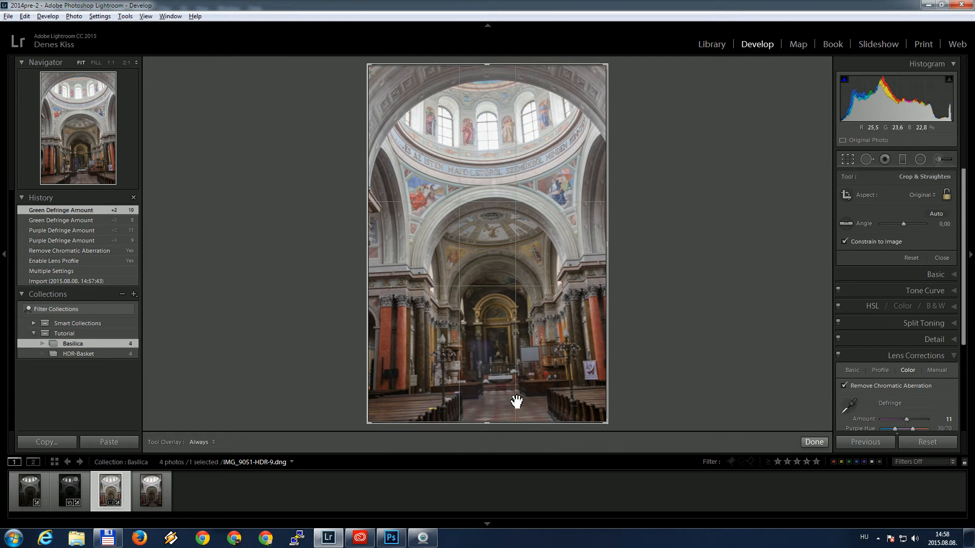
pyautogui.click(845, 226)
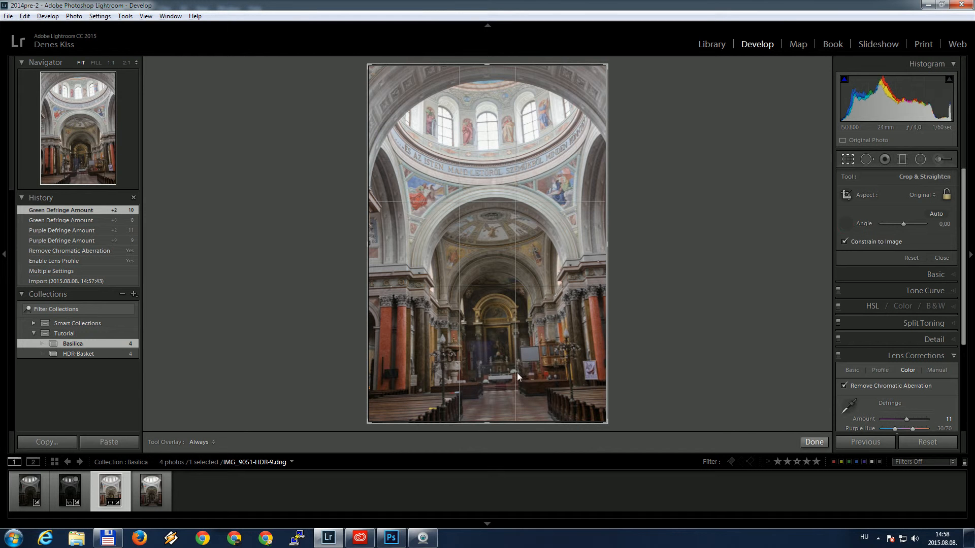
pyautogui.moveTo(483, 385); pyautogui.dragTo(521, 386)
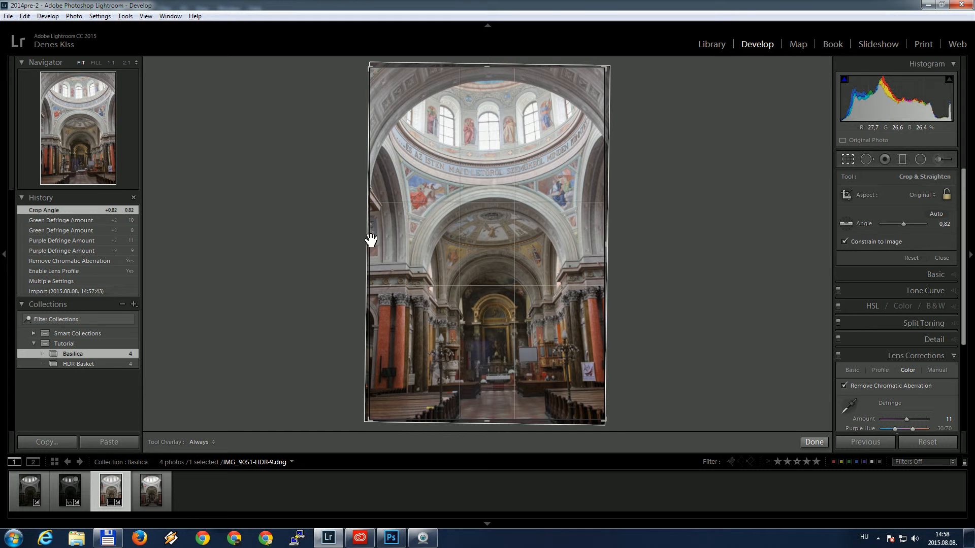
# - Narrow the crop from the sides and rotate the photo to an angle of 2.68
pyautogui.moveTo(379, 244); pyautogui.dragTo(422, 244)
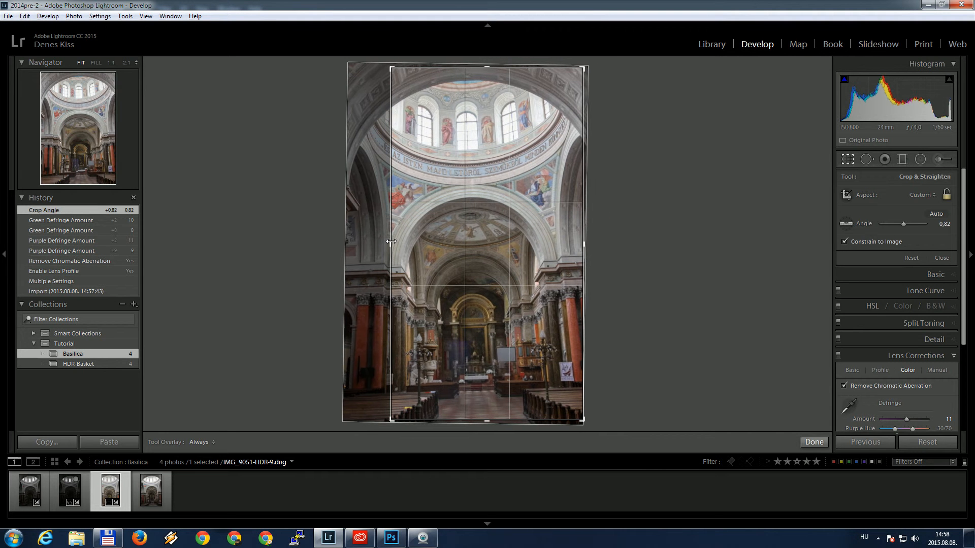
pyautogui.moveTo(598, 61); pyautogui.dragTo(606, 64)
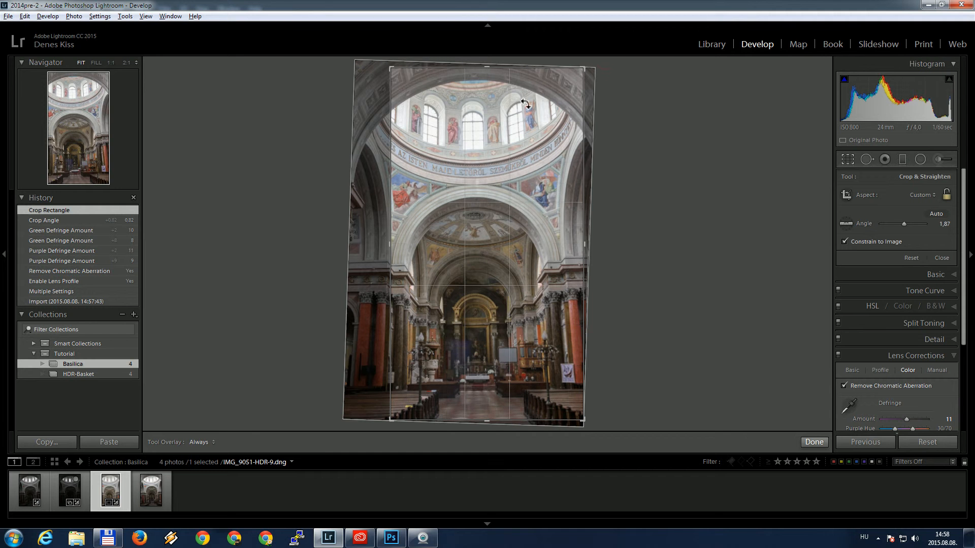
pyautogui.moveTo(393, 243); pyautogui.dragTo(399, 243)
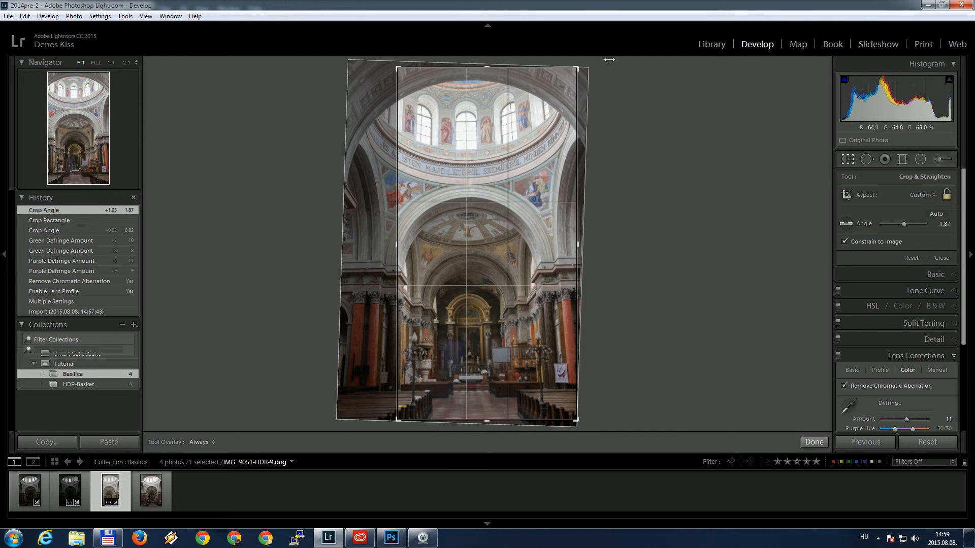
pyautogui.moveTo(612, 66); pyautogui.dragTo(614, 68)
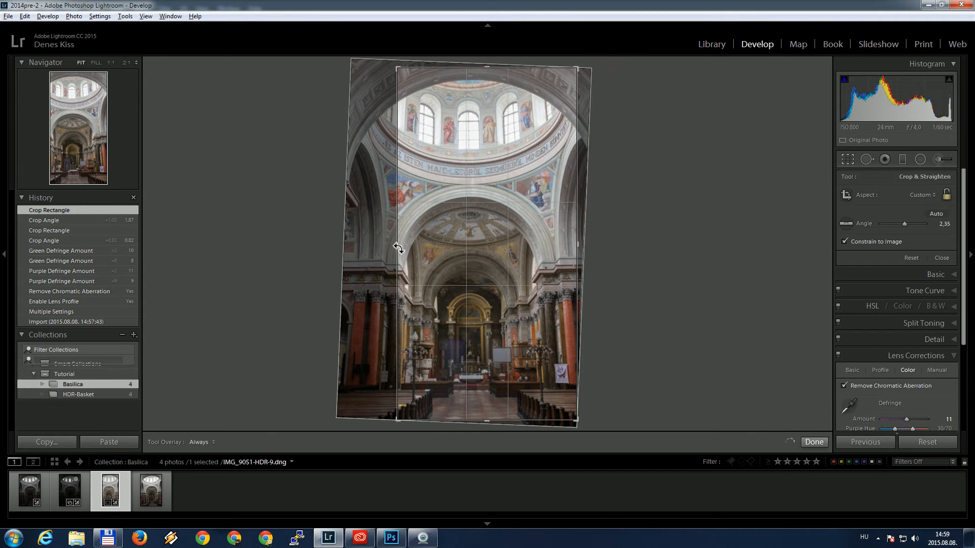
pyautogui.moveTo(400, 249); pyautogui.dragTo(401, 242)
pyautogui.moveTo(626, 79); pyautogui.dragTo(620, 72)
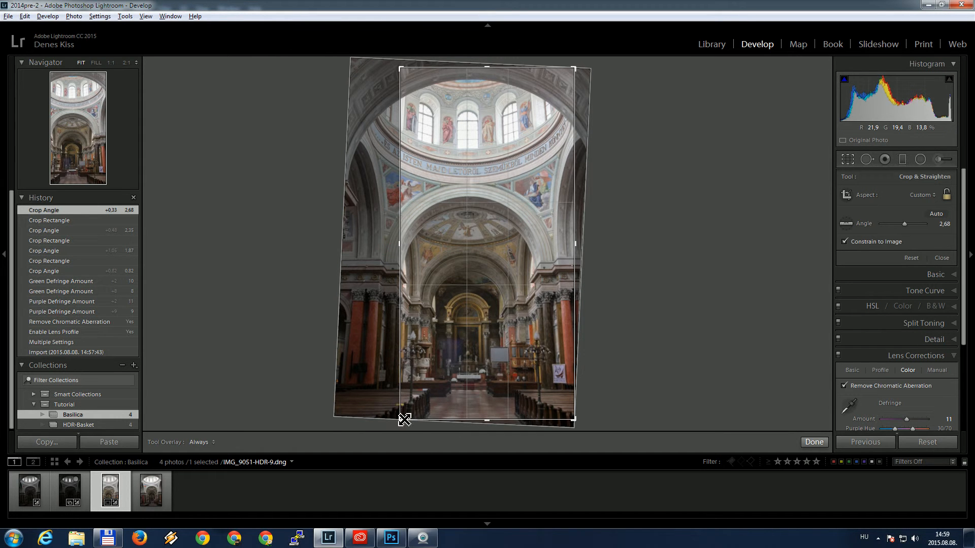
# - Widen the crop from its lower-left corner to include more of the side columns, and apply it
pyautogui.moveTo(405, 418); pyautogui.dragTo(382, 422)
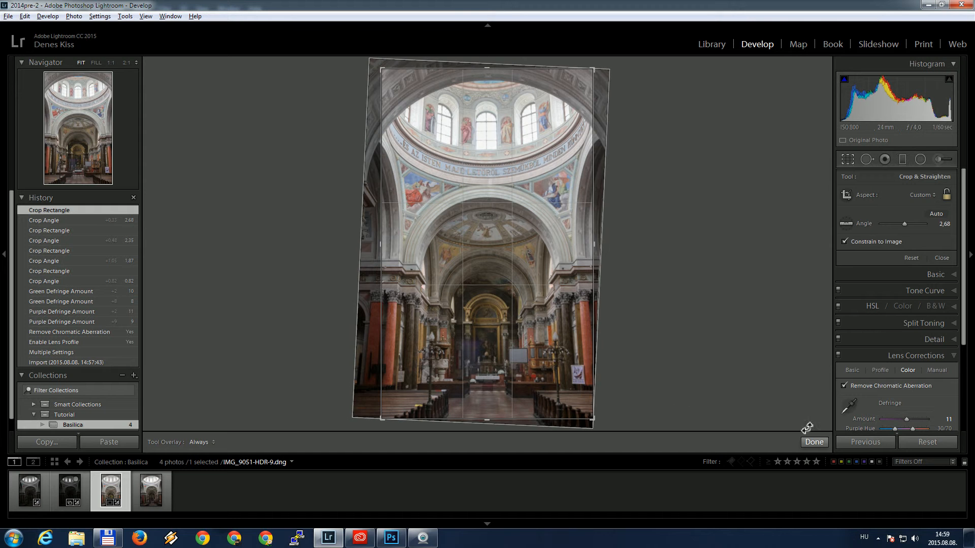
pyautogui.click(815, 442)
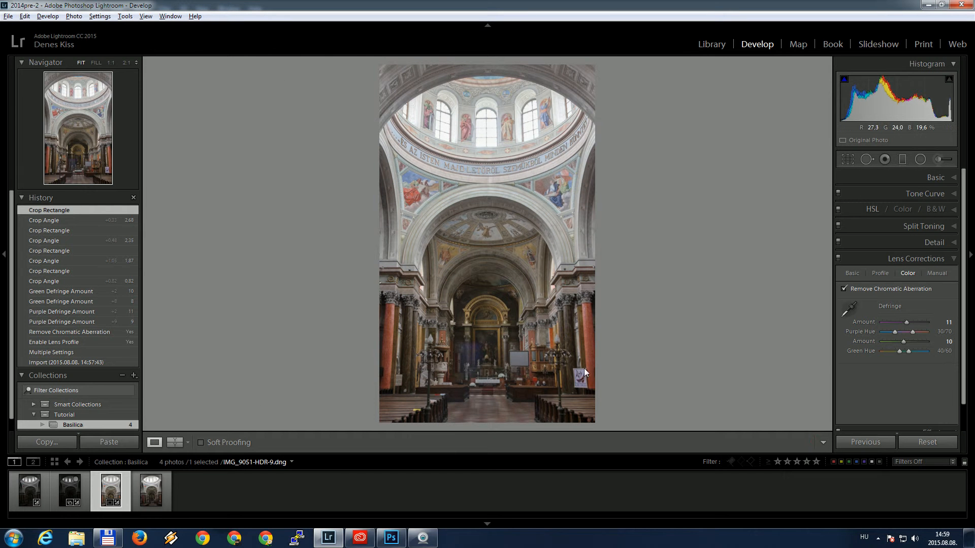
# - Switch to Photoshop with the cropped HDR photo open for editing and duplicate its layer
pyautogui.rightClick(102, 488)
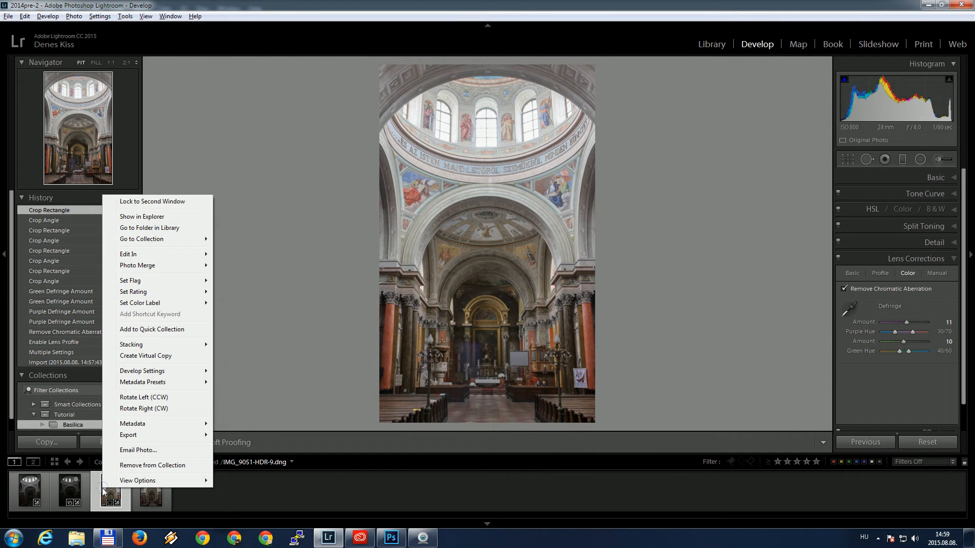
pyautogui.moveTo(153, 258)
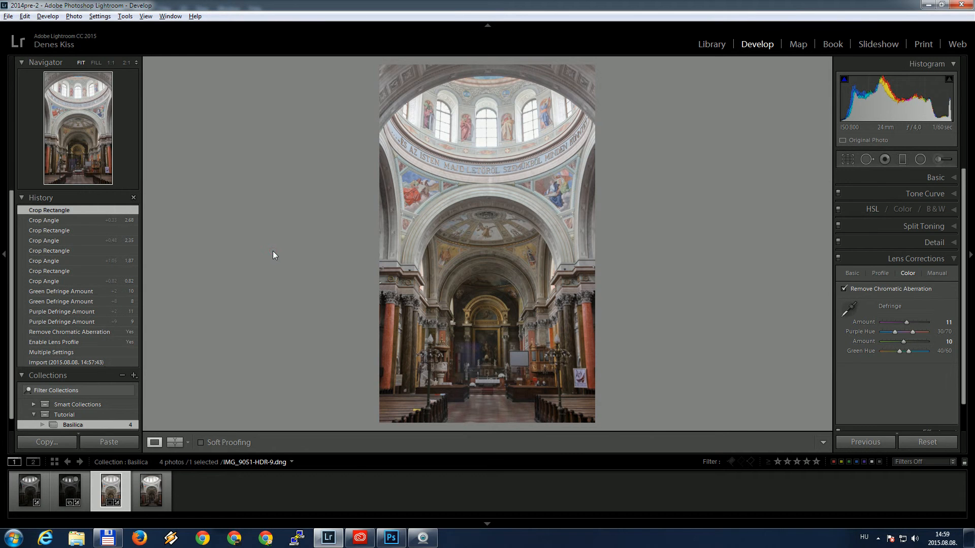
pyautogui.hotkey('alt', 'Tab')
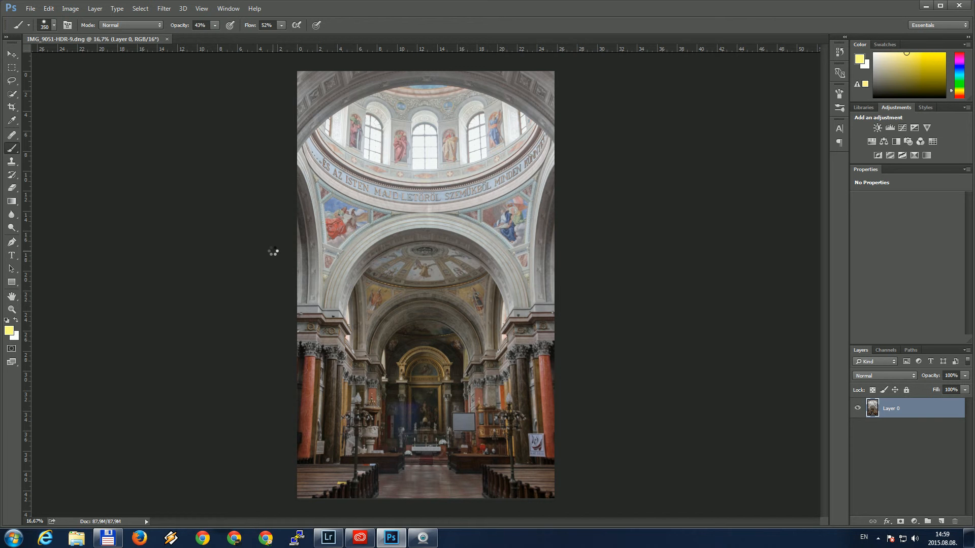
pyautogui.hotkey('ctrl', 'j')
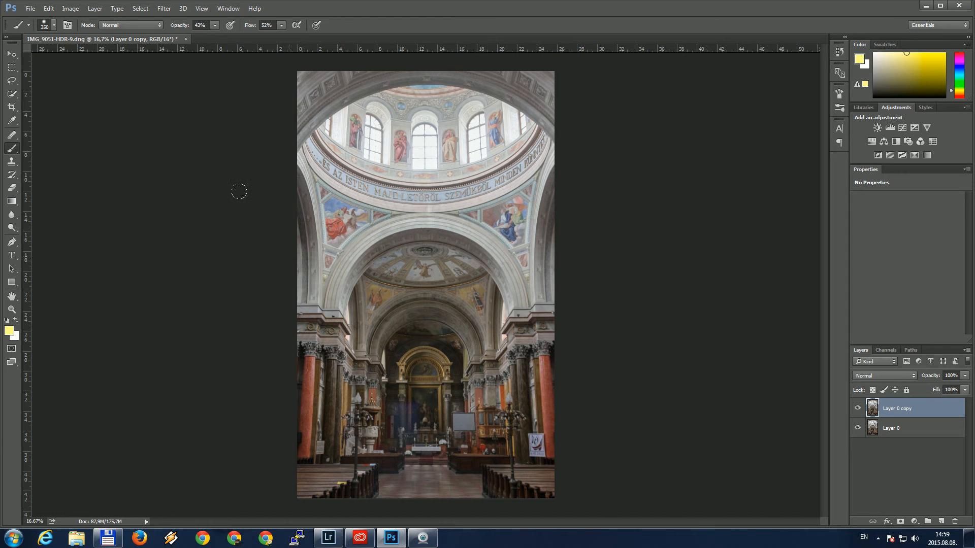
# - Sharpen the duplicate layer with Unsharp Mask at radius 3.0 pixels and threshold 3, judging different amounts on the dome inscription
pyautogui.click(162, 11)
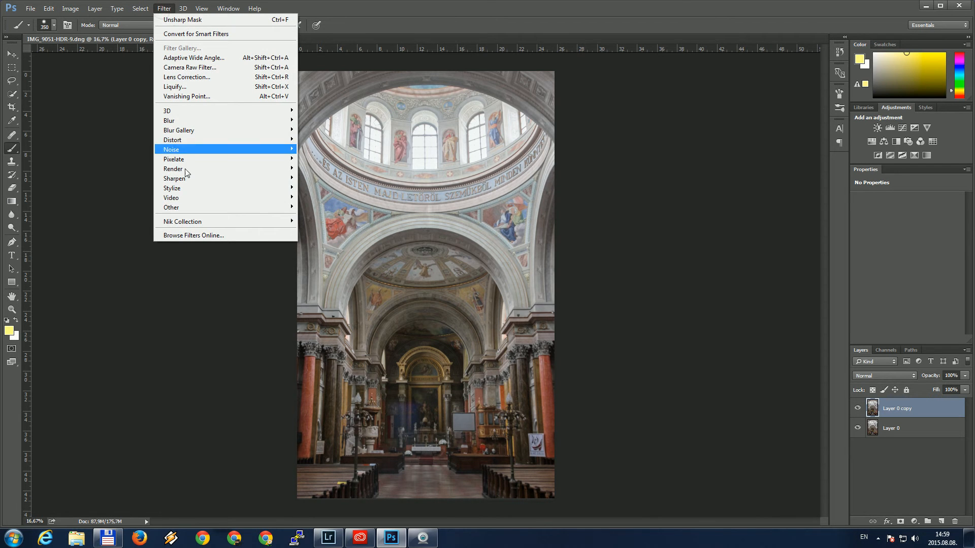
pyautogui.moveTo(184, 180)
pyautogui.click(135, 227)
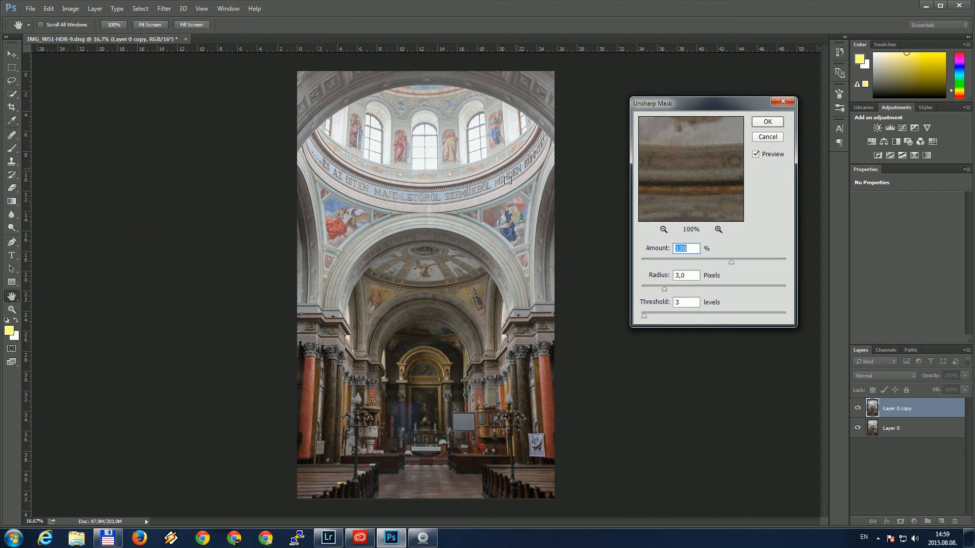
pyautogui.click(405, 195)
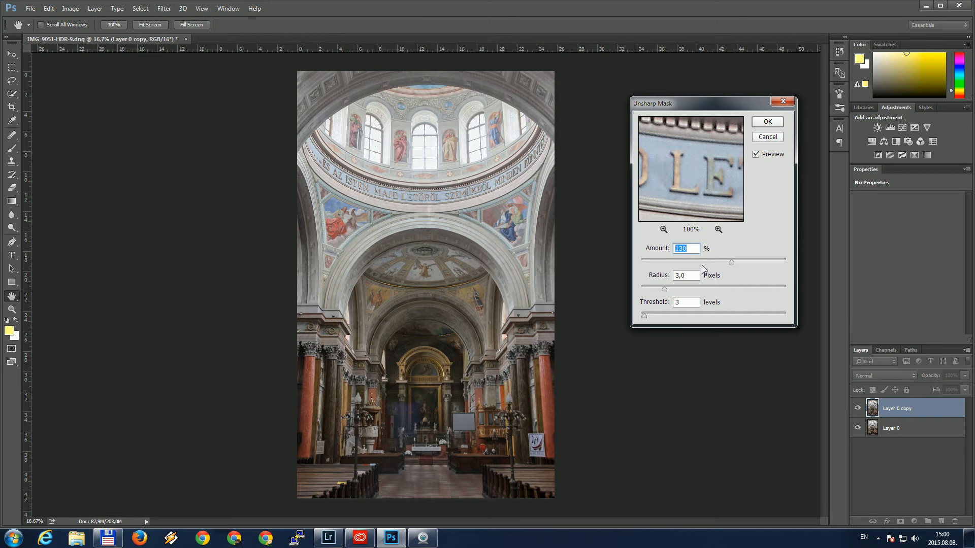
pyautogui.click(754, 260)
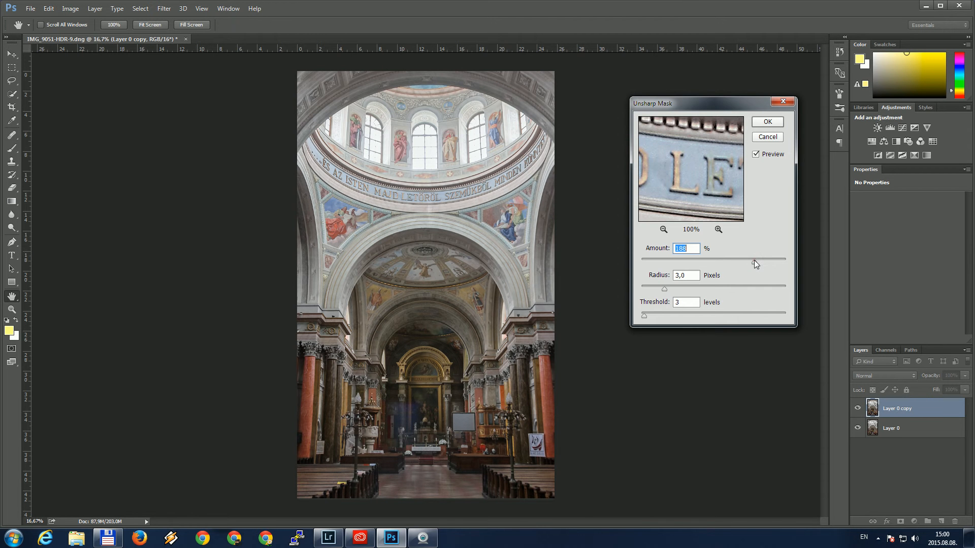
pyautogui.moveTo(755, 262); pyautogui.dragTo(772, 261)
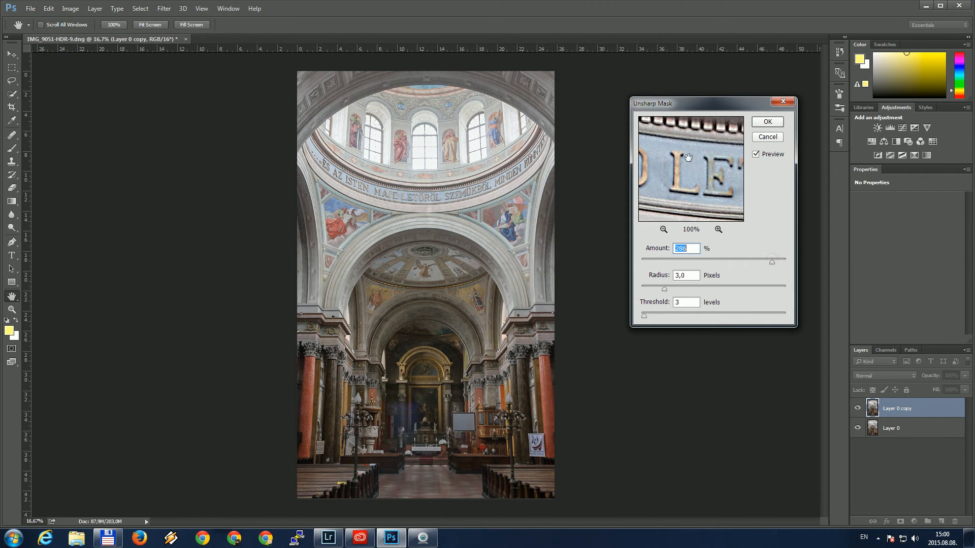
pyautogui.click(727, 259)
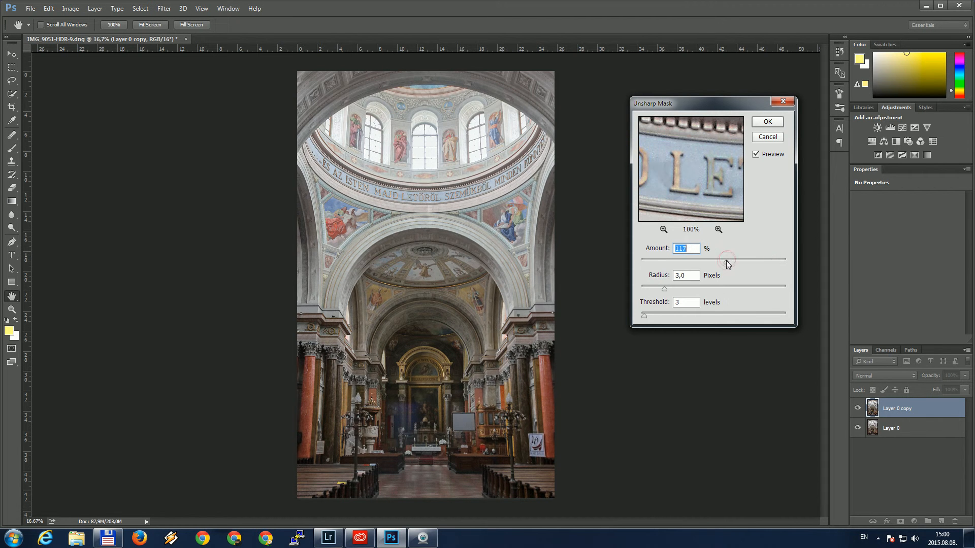
pyautogui.click(665, 263)
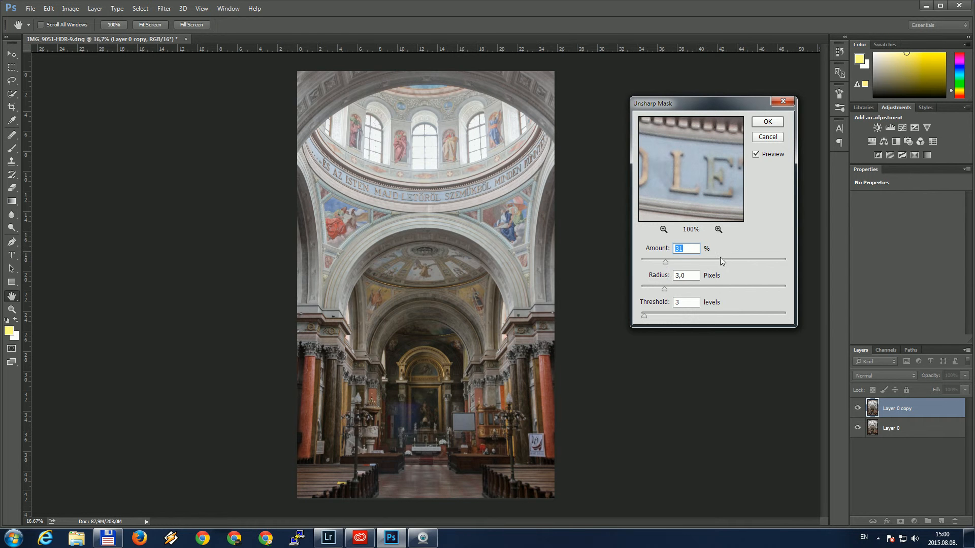
pyautogui.moveTo(721, 257); pyautogui.dragTo(723, 258)
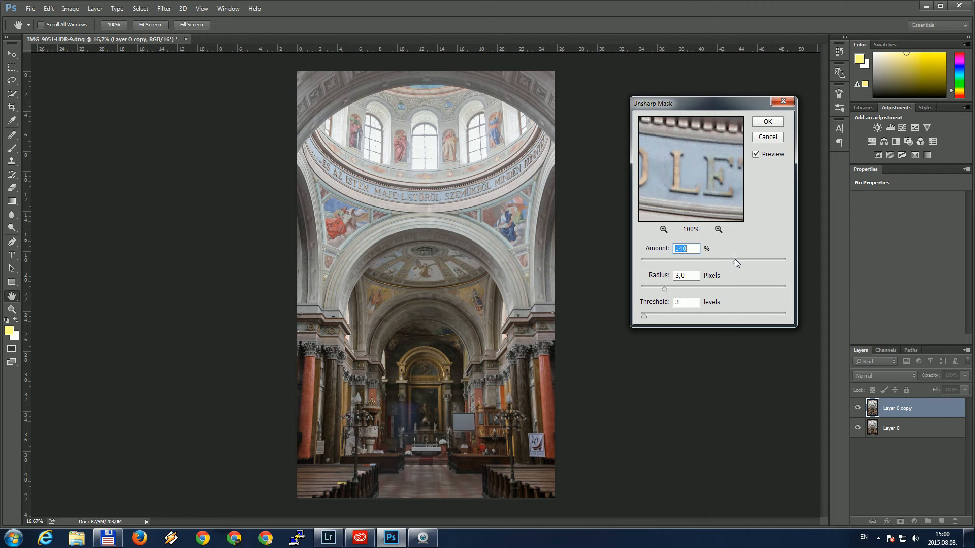
pyautogui.moveTo(733, 260); pyautogui.dragTo(732, 260)
pyautogui.click(777, 124)
pyautogui.press('b')
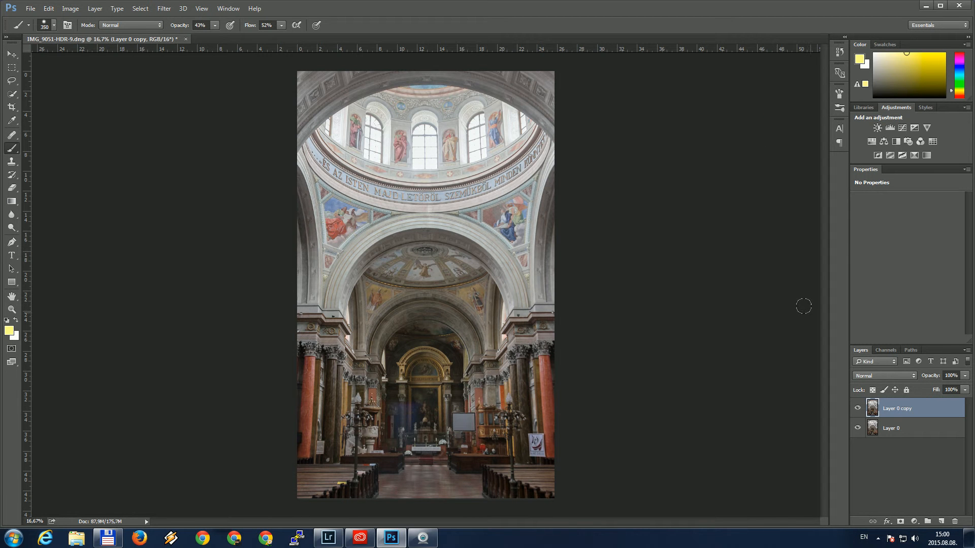
# - Add a Brightness/Contrast adjustment layer with brightness 5 and contrast 55
pyautogui.click(877, 128)
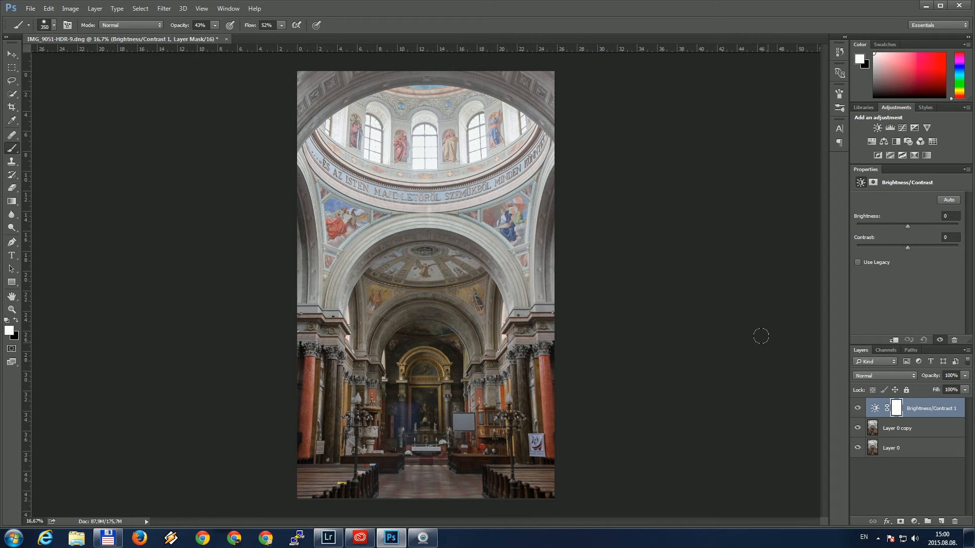
pyautogui.click(918, 246)
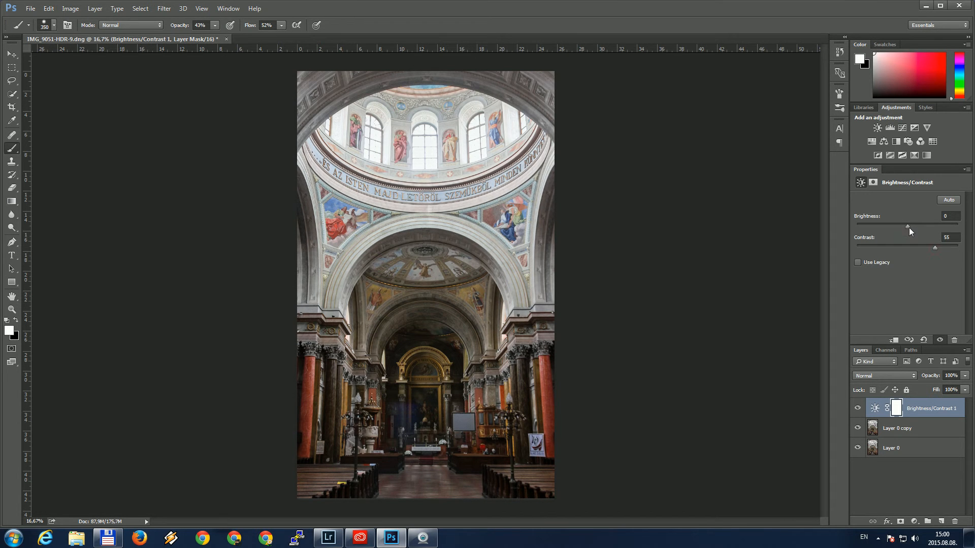
pyautogui.moveTo(908, 228); pyautogui.dragTo(909, 227)
pyautogui.moveTo(904, 227); pyautogui.dragTo(909, 227)
# - Add a Curves adjustment that darkens the midtones with a point at input 148, output 106, and invert its mask
pyautogui.click(902, 127)
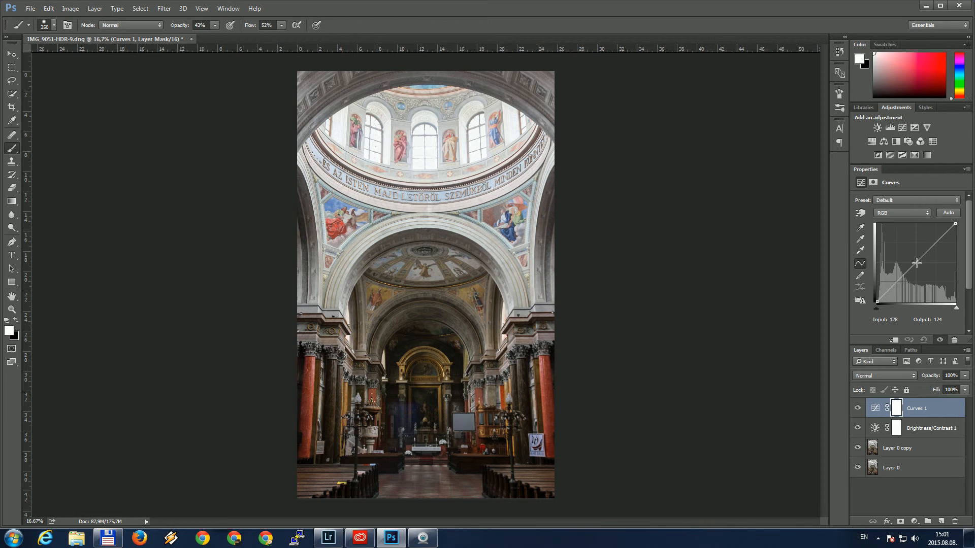
pyautogui.moveTo(916, 263); pyautogui.dragTo(922, 269)
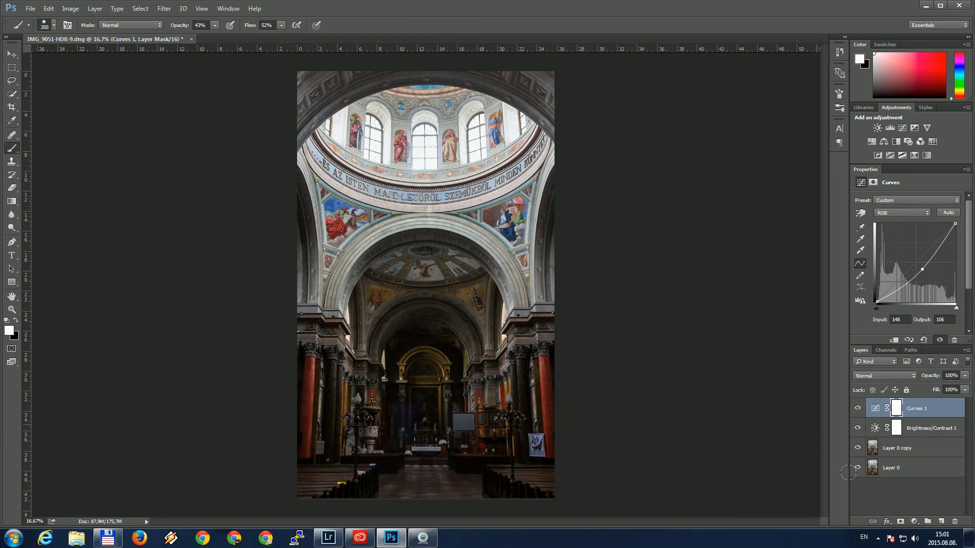
pyautogui.hotkey('ctrl', 'i')
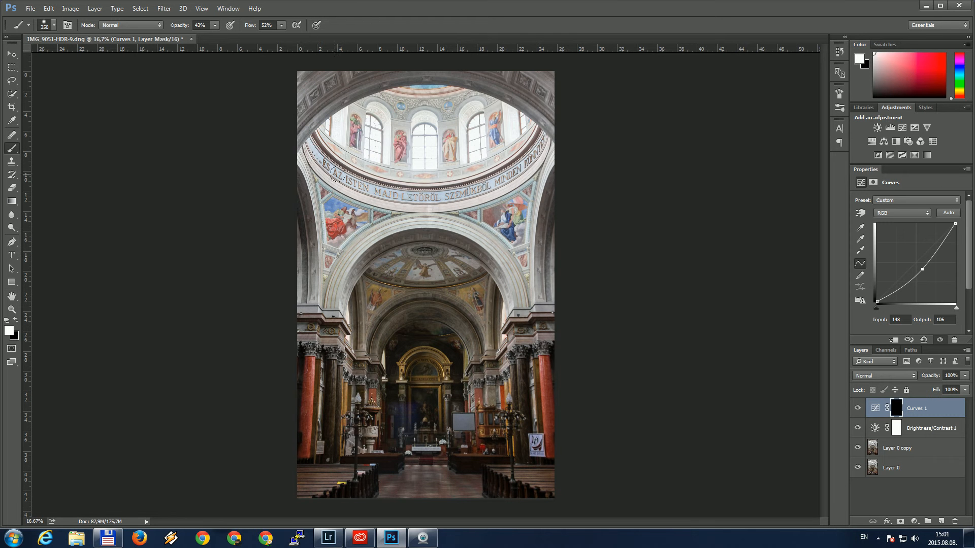
# - Paint white on the Curves mask over the bright arches, the upper vault and the dome to darken them selectively
pyautogui.moveTo(336, 174)
pyautogui.mouseDown()
pyautogui.moveTo(398, 191)
pyautogui.moveTo(487, 185)
pyautogui.moveTo(542, 136)
pyautogui.moveTo(528, 204)
pyautogui.moveTo(538, 298)
pyautogui.mouseUp()
pyautogui.moveTo(391, 216)
pyautogui.mouseDown()
pyautogui.moveTo(330, 260)
pyautogui.moveTo(325, 278)
pyautogui.moveTo(407, 215)
pyautogui.moveTo(474, 239)
pyautogui.moveTo(523, 302)
pyautogui.mouseUp()
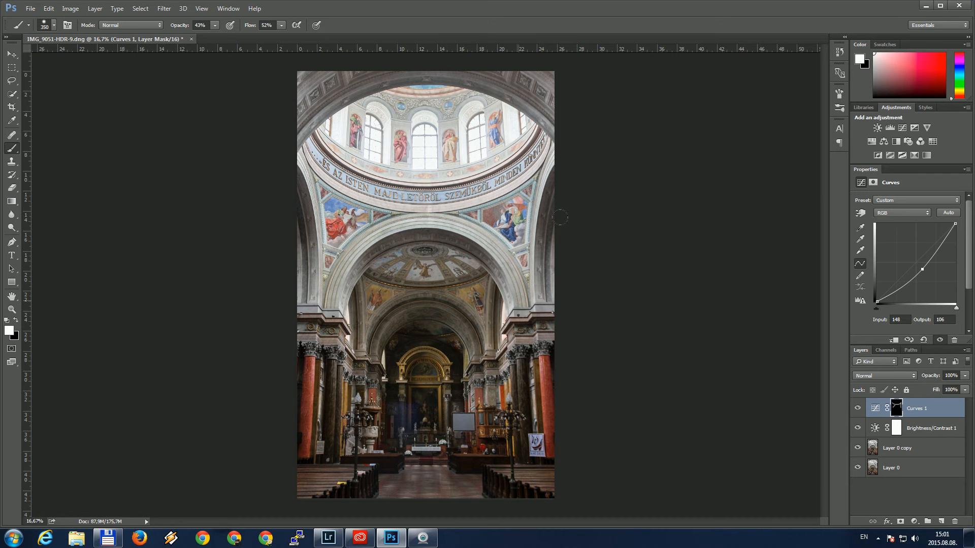
pyautogui.moveTo(396, 114); pyautogui.dragTo(394, 124)
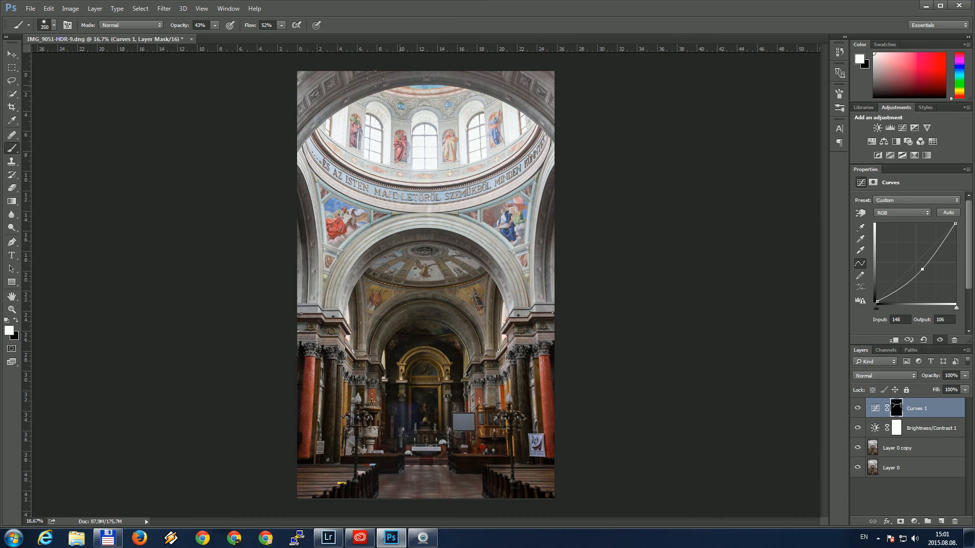
pyautogui.moveTo(375, 79)
pyautogui.mouseDown()
pyautogui.moveTo(354, 94)
pyautogui.moveTo(349, 140)
pyautogui.moveTo(339, 107)
pyautogui.moveTo(332, 139)
pyautogui.moveTo(336, 114)
pyautogui.moveTo(387, 130)
pyautogui.moveTo(391, 121)
pyautogui.moveTo(387, 159)
pyautogui.moveTo(407, 114)
pyautogui.moveTo(414, 160)
pyautogui.moveTo(436, 116)
pyautogui.moveTo(442, 152)
pyautogui.moveTo(457, 112)
pyautogui.moveTo(456, 155)
pyautogui.moveTo(471, 112)
pyautogui.moveTo(503, 100)
pyautogui.moveTo(503, 131)
pyautogui.moveTo(509, 112)
pyautogui.moveTo(522, 127)
pyautogui.moveTo(487, 80)
pyautogui.moveTo(543, 124)
pyautogui.mouseUp()
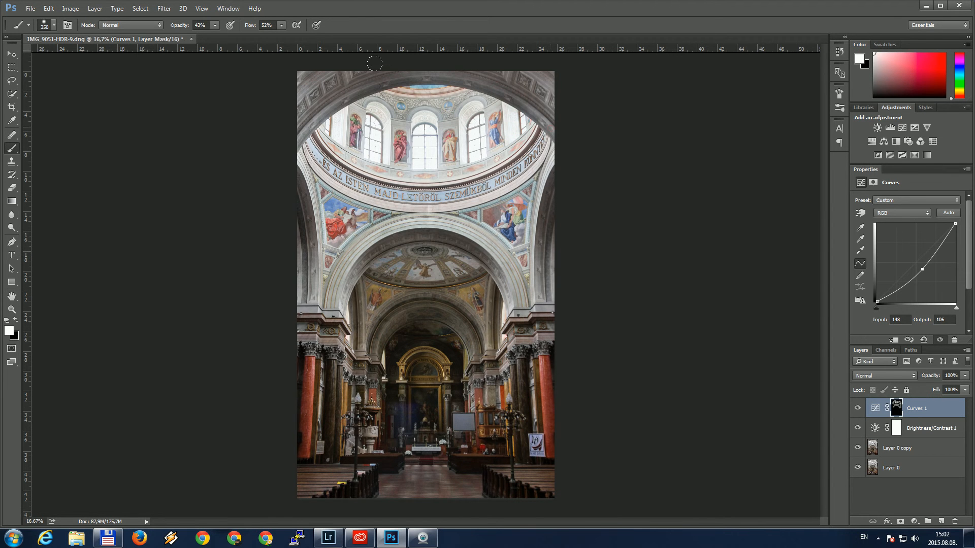
pyautogui.moveTo(355, 87); pyautogui.dragTo(260, 142)
pyautogui.moveTo(341, 162)
pyautogui.mouseDown()
pyautogui.moveTo(318, 171)
pyautogui.moveTo(361, 196)
pyautogui.moveTo(415, 197)
pyautogui.moveTo(467, 181)
pyautogui.moveTo(529, 139)
pyautogui.moveTo(493, 174)
pyautogui.mouseUp()
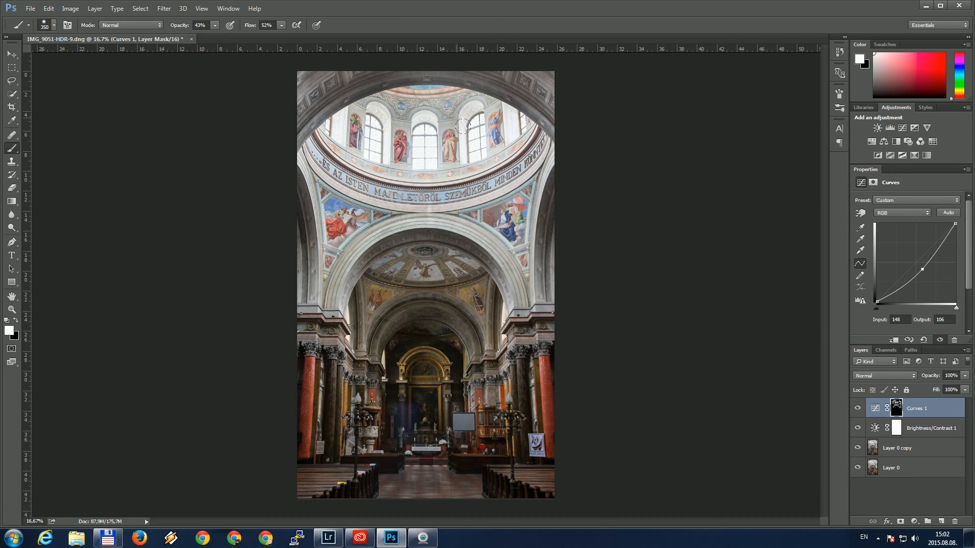
pyautogui.moveTo(382, 146); pyautogui.dragTo(381, 128)
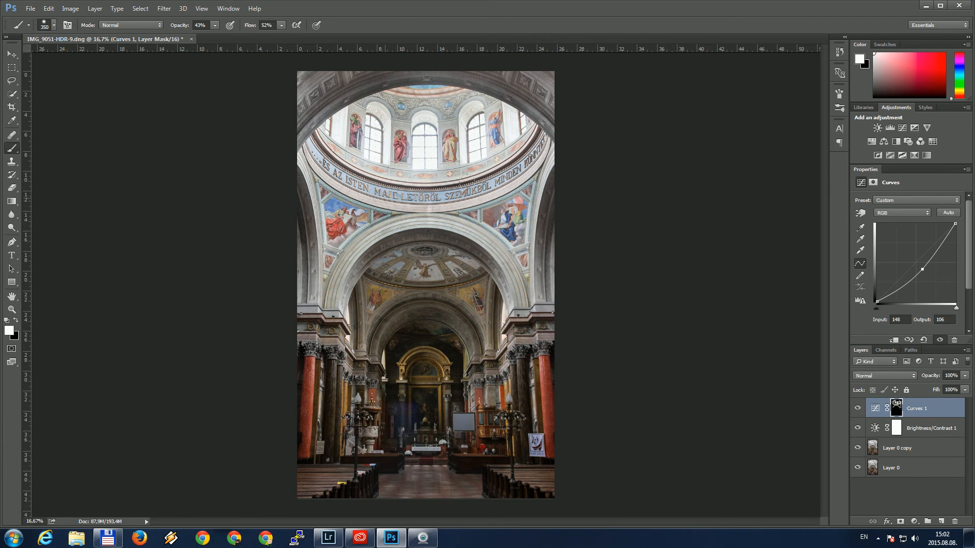
# - Feather the Curves layer mask by 45.4 px
pyautogui.click(874, 184)
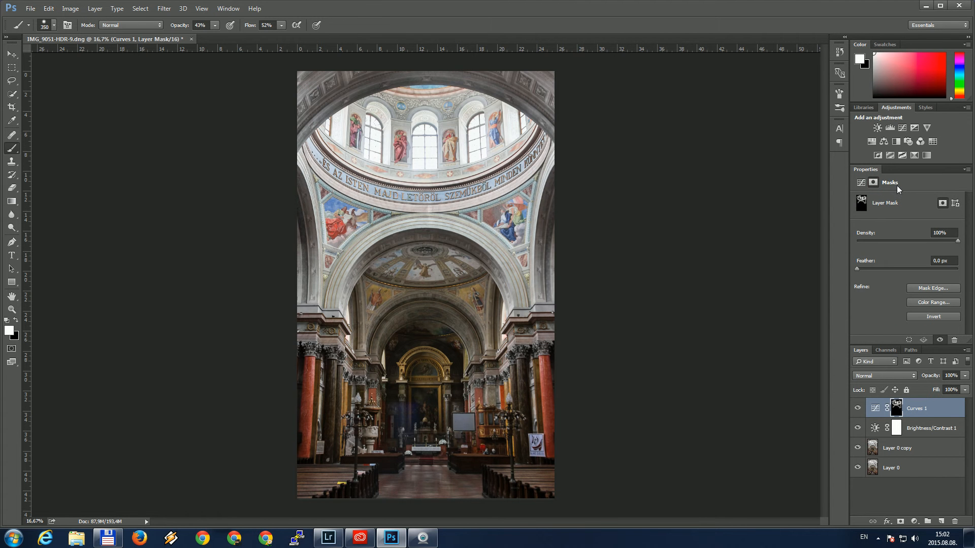
pyautogui.click(906, 269)
pyautogui.moveTo(916, 269); pyautogui.dragTo(915, 269)
pyautogui.click(909, 269)
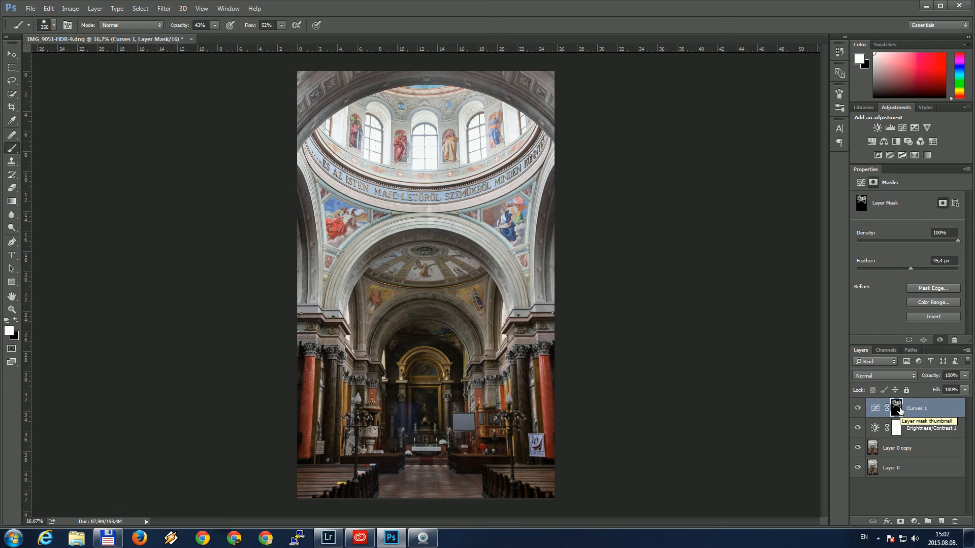
# - Lower the contrast of the Brightness/Contrast adjustment layer to 50
pyautogui.click(897, 430)
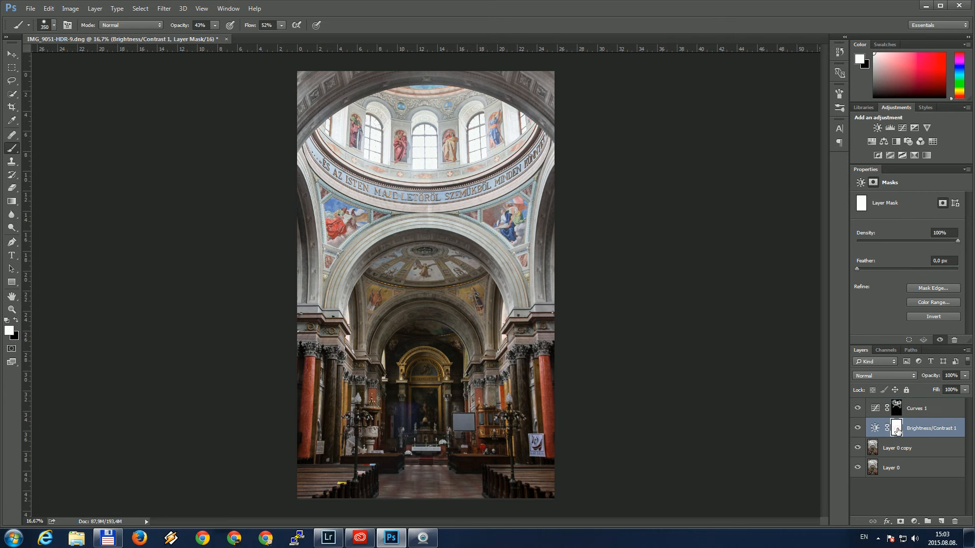
pyautogui.click(861, 183)
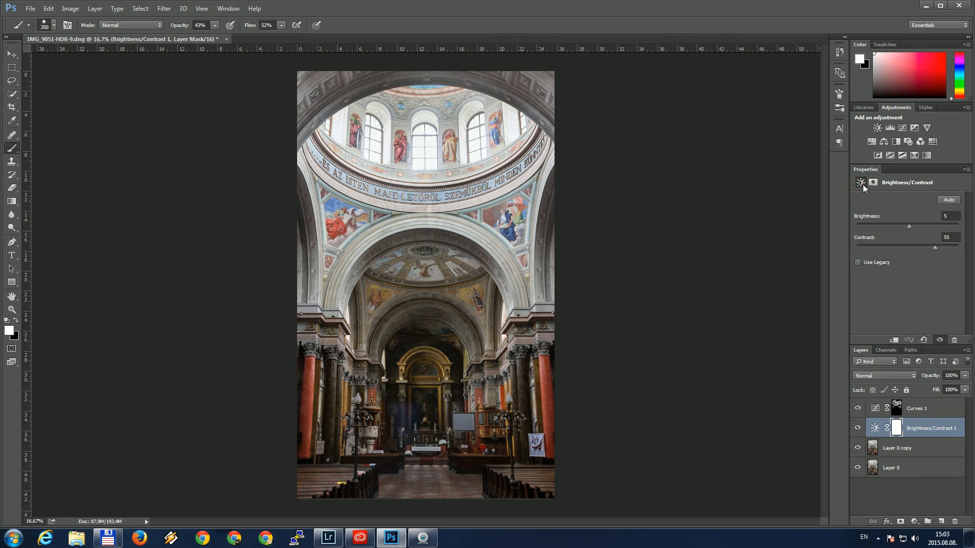
pyautogui.click(932, 249)
pyautogui.click(885, 452)
pyautogui.click(908, 430)
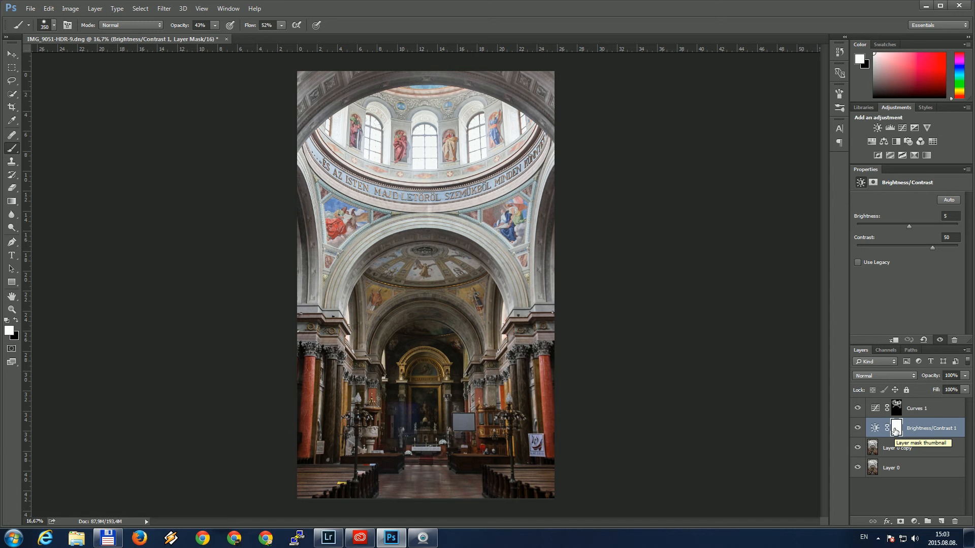
# - Compare the photo with and without the Curves adjustment layer
pyautogui.click(857, 408)
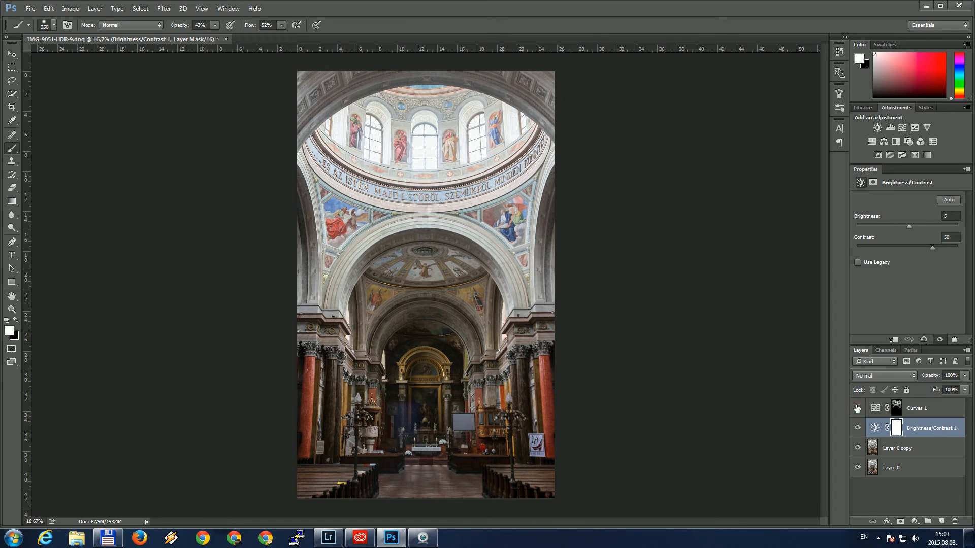
pyautogui.click(858, 408)
pyautogui.click(858, 409)
pyautogui.click(857, 408)
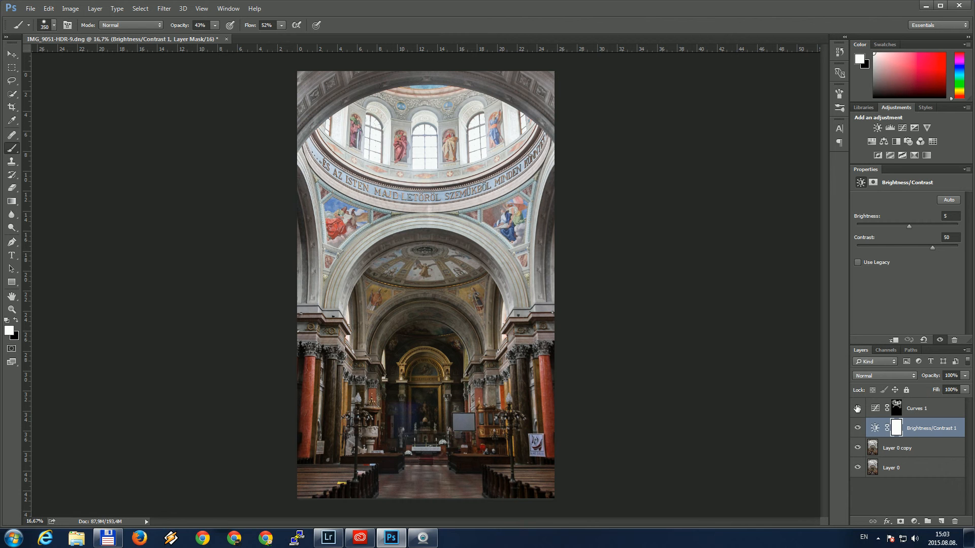
# - Stamp the visible layers into a new layer at the top of the stack and apply a High Pass filter to it
pyautogui.hotkey('ctrl', 'shift', 'alt', 'e')
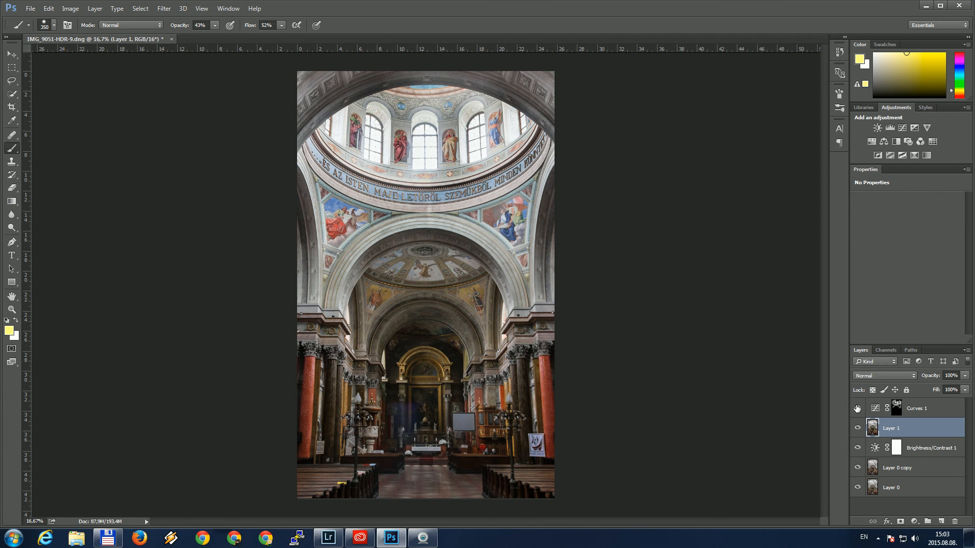
pyautogui.moveTo(877, 429); pyautogui.dragTo(870, 404)
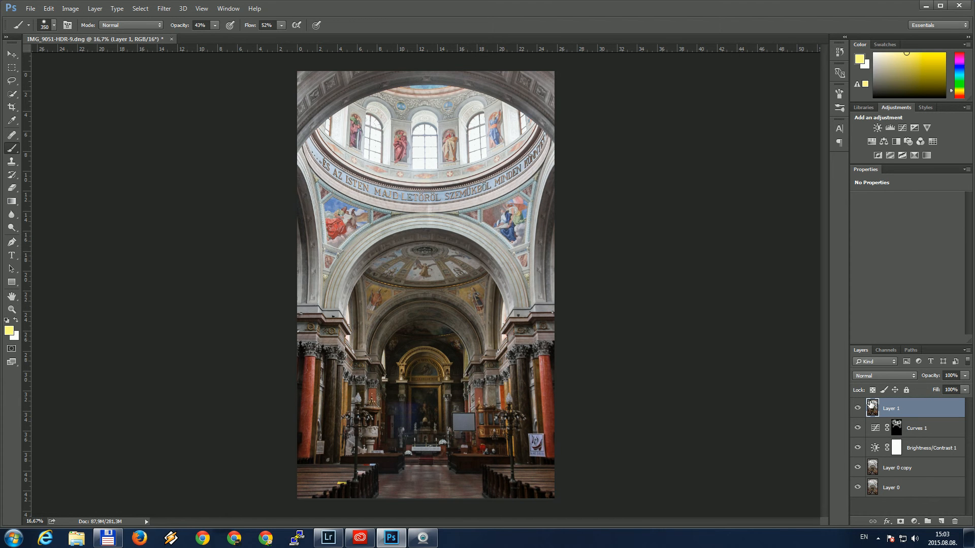
pyautogui.click(174, 10)
pyautogui.moveTo(205, 206)
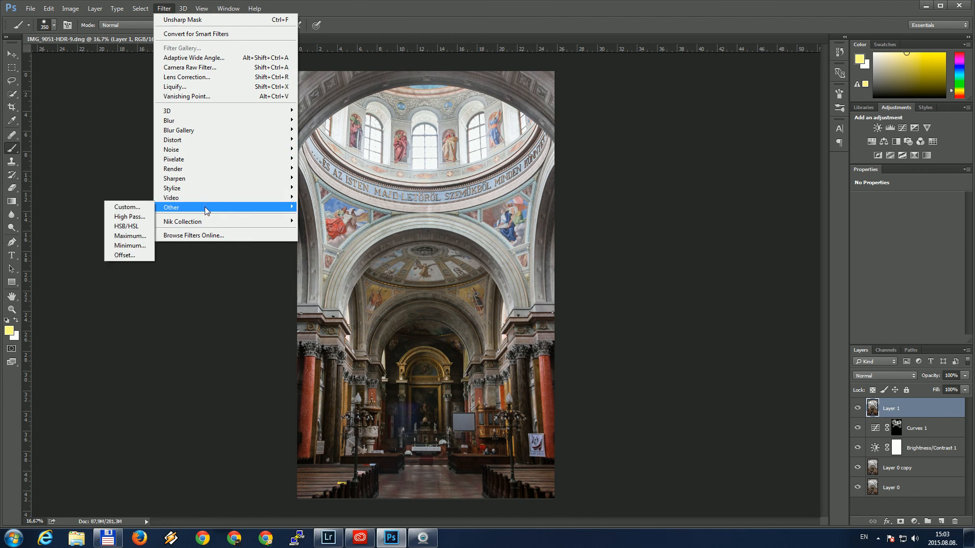
pyautogui.click(148, 216)
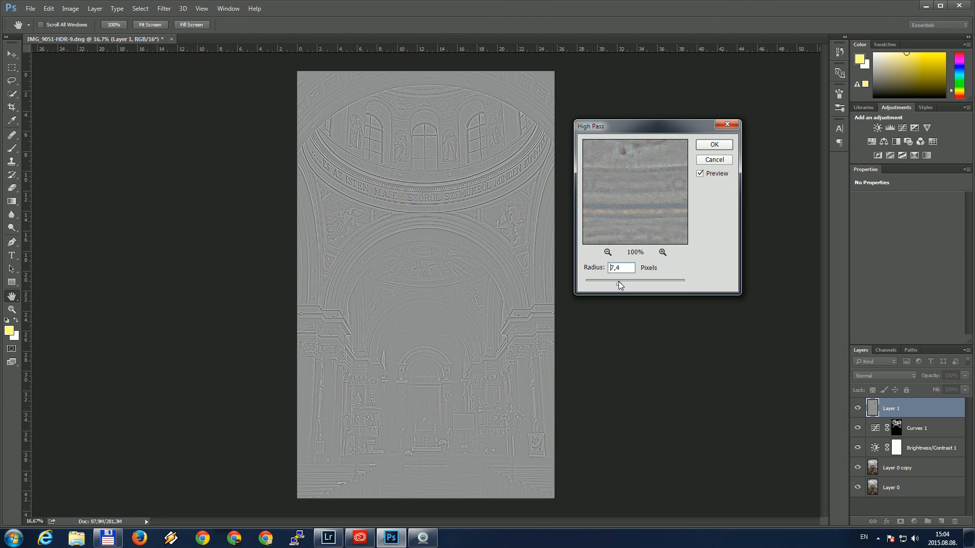
pyautogui.moveTo(615, 282); pyautogui.dragTo(610, 284)
pyautogui.moveTo(609, 284); pyautogui.dragTo(614, 286)
pyautogui.click(714, 144)
pyautogui.press('b')
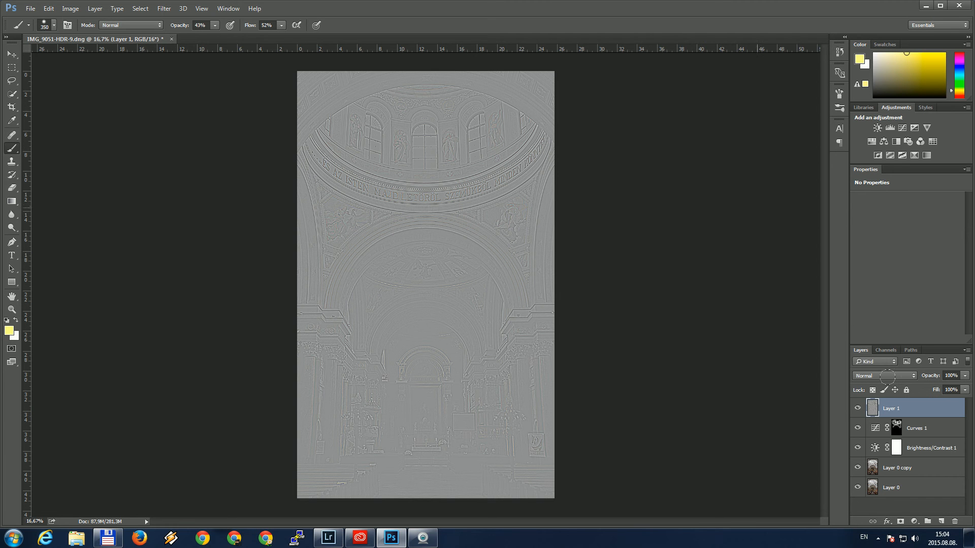
# - Set the High Pass layer's blend mode to Soft Light and compare the photo with and without it
pyautogui.click(900, 376)
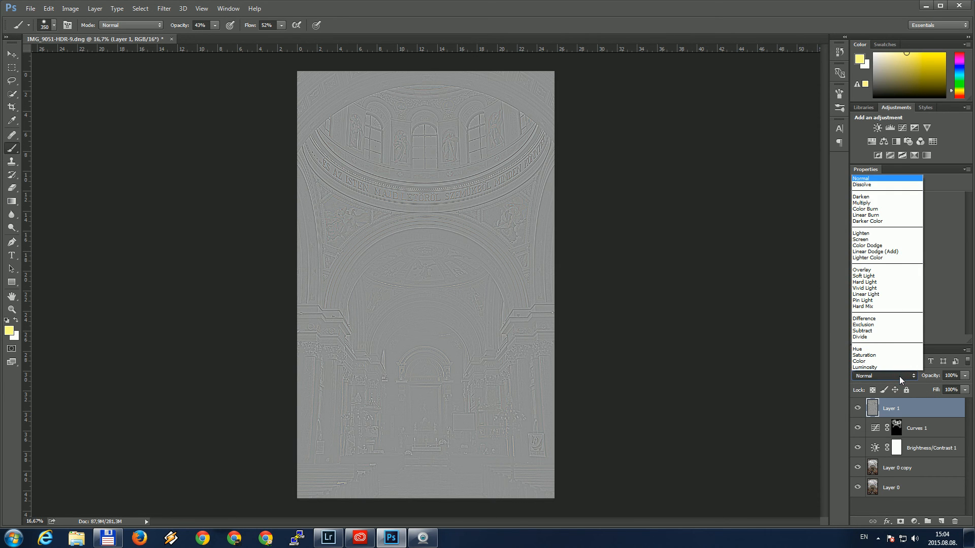
pyautogui.click(894, 279)
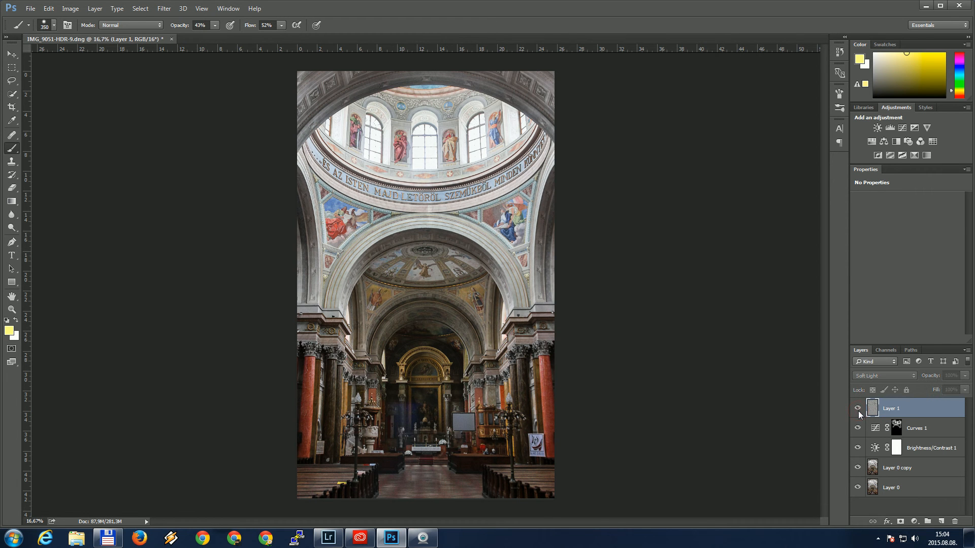
pyautogui.click(857, 409)
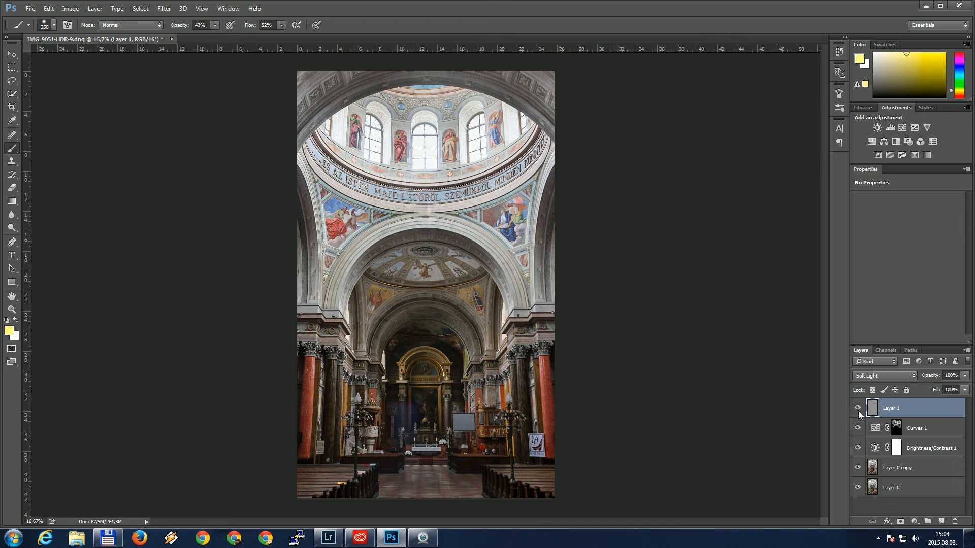
pyautogui.click(857, 409)
pyautogui.click(857, 408)
pyautogui.click(858, 408)
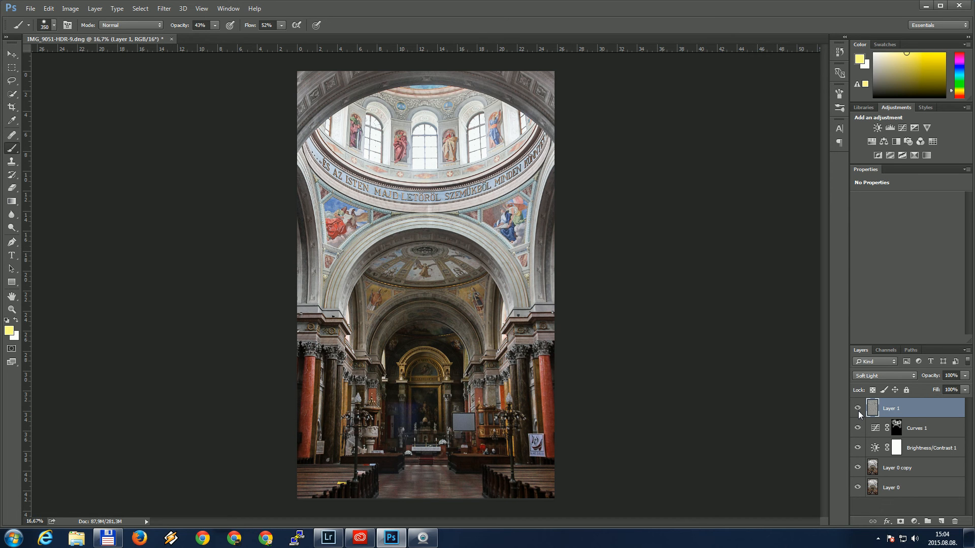
# - Add a Photo Filter adjustment layer with Warming Filter (85) at 51% density
pyautogui.click(906, 141)
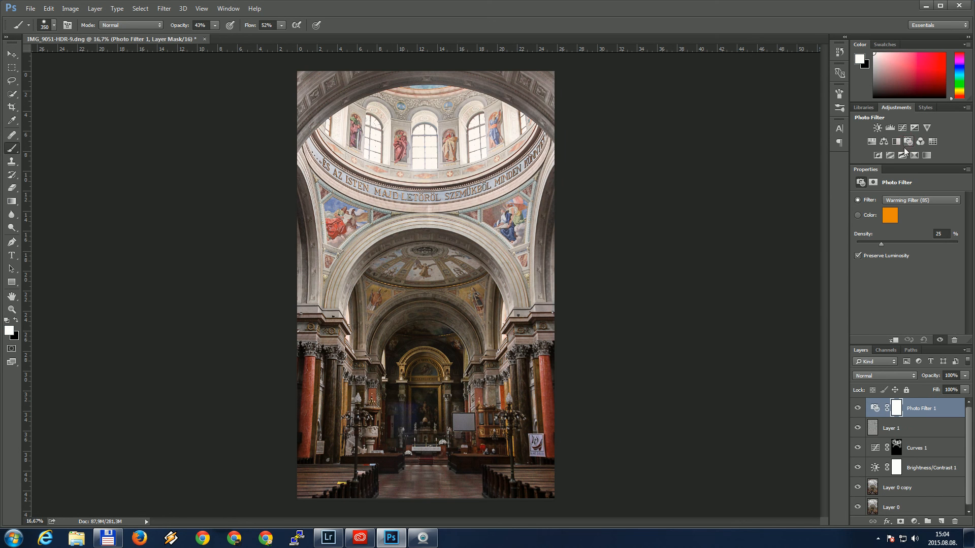
pyautogui.click(905, 241)
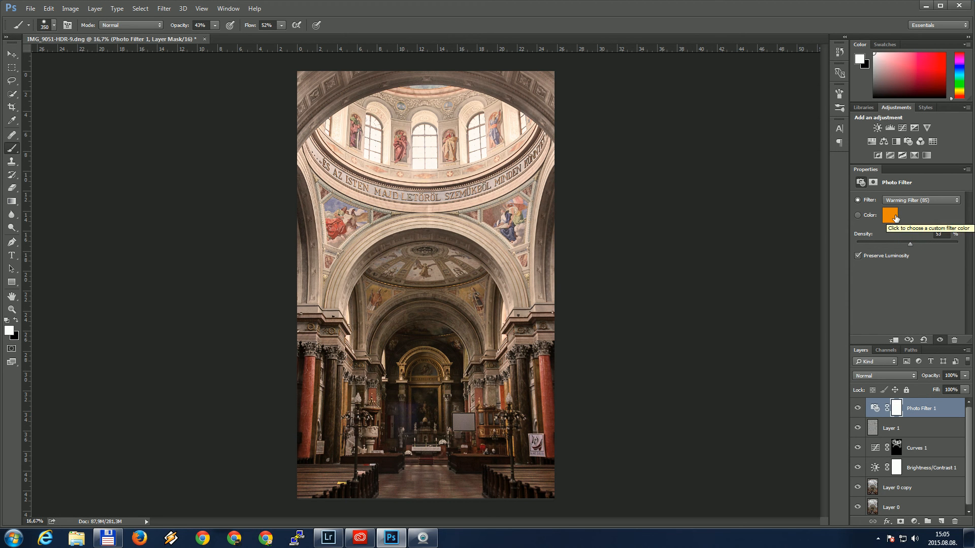
pyautogui.click(904, 242)
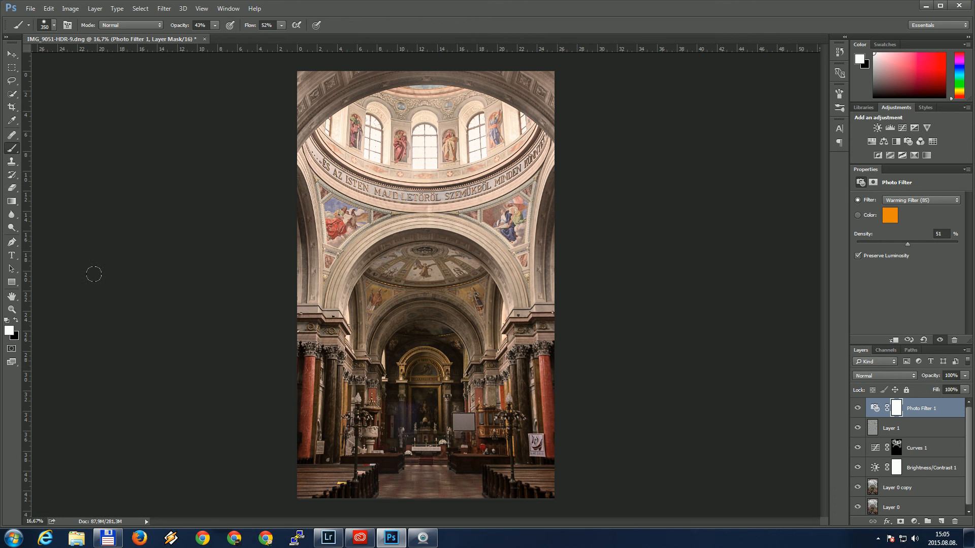
# - Compare the photo without the warming filter and mask the filter in black over the dome's inscription band and frescoes
pyautogui.click(16, 320)
pyautogui.click(857, 409)
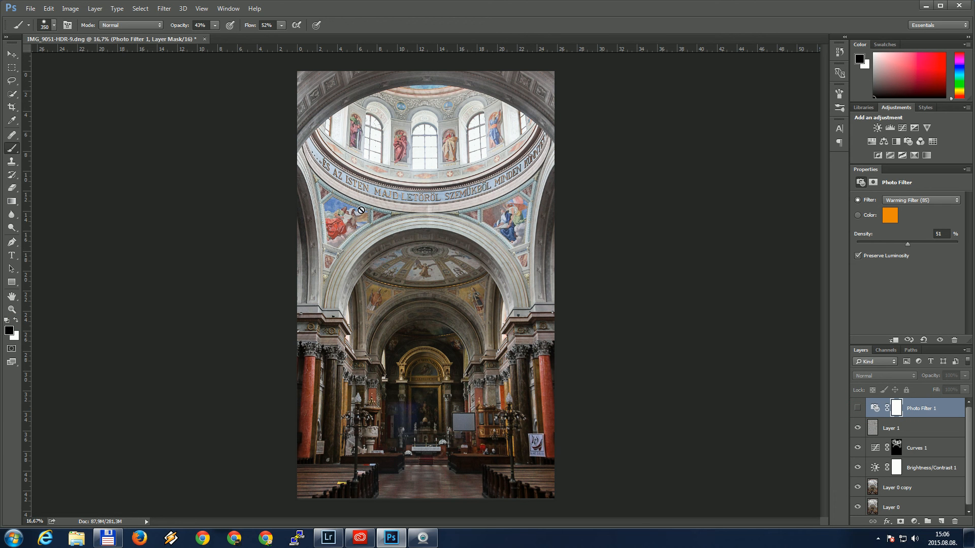
pyautogui.click(857, 408)
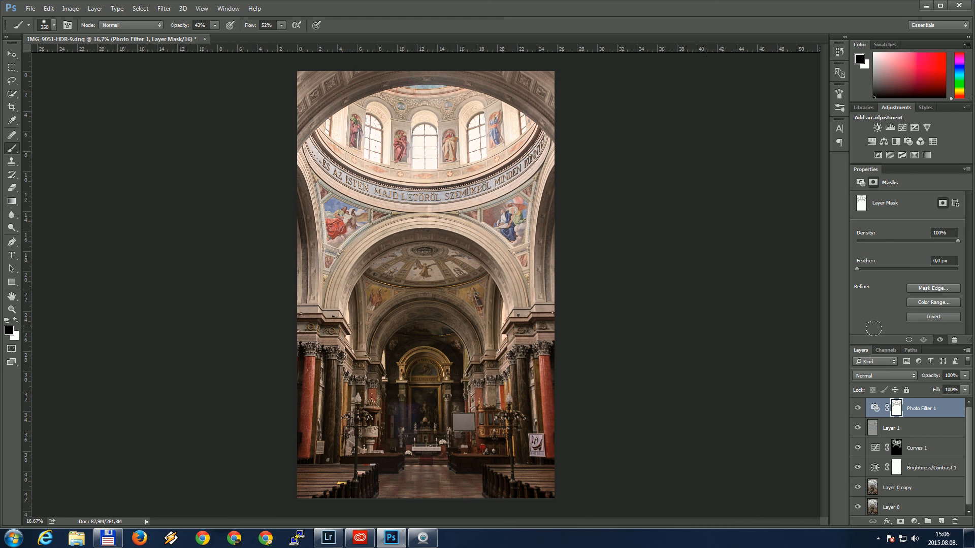
# - Feather the Photo Filter layer mask by 73.9 px and compare the photo with and without the filter
pyautogui.click(902, 269)
pyautogui.click(909, 269)
pyautogui.moveTo(909, 270); pyautogui.dragTo(915, 268)
pyautogui.click(858, 409)
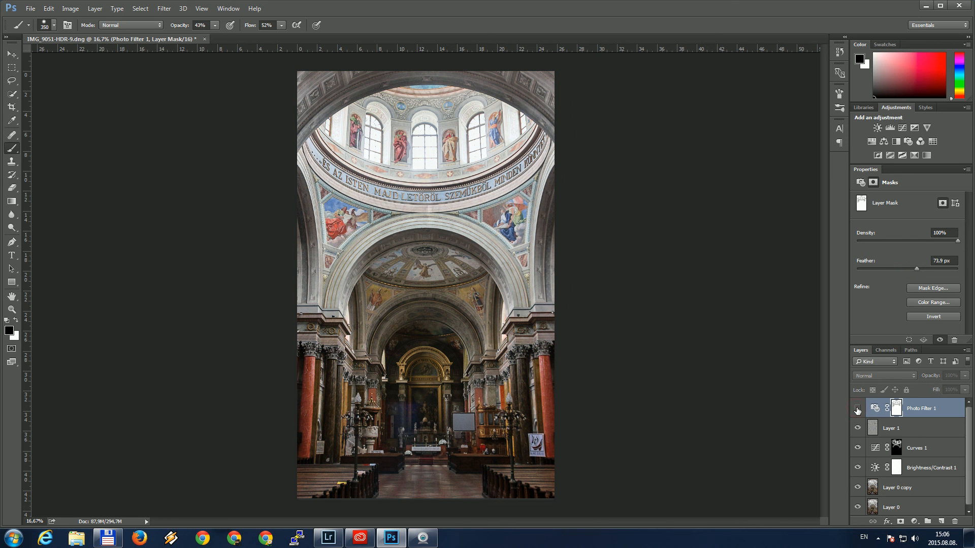
pyautogui.click(858, 409)
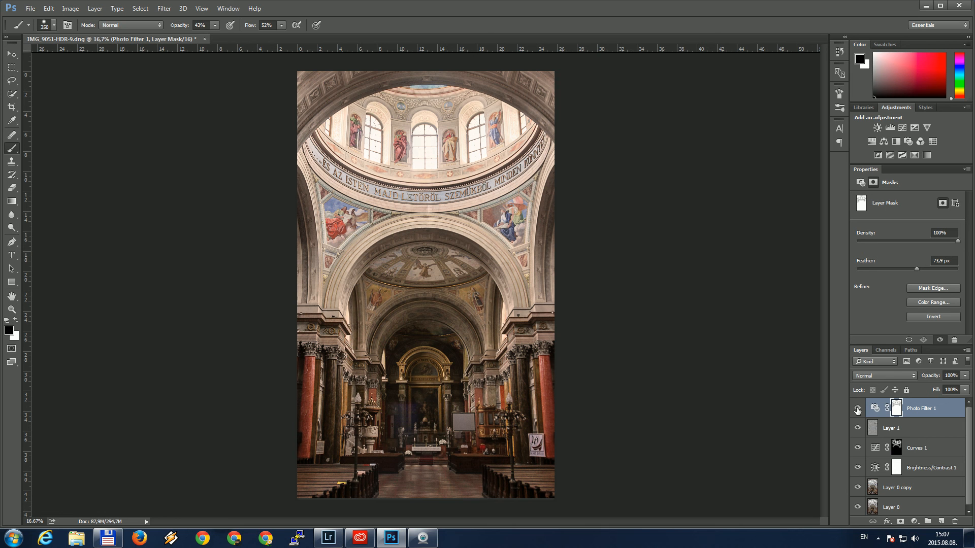
pyautogui.click(876, 541)
pyautogui.click(877, 486)
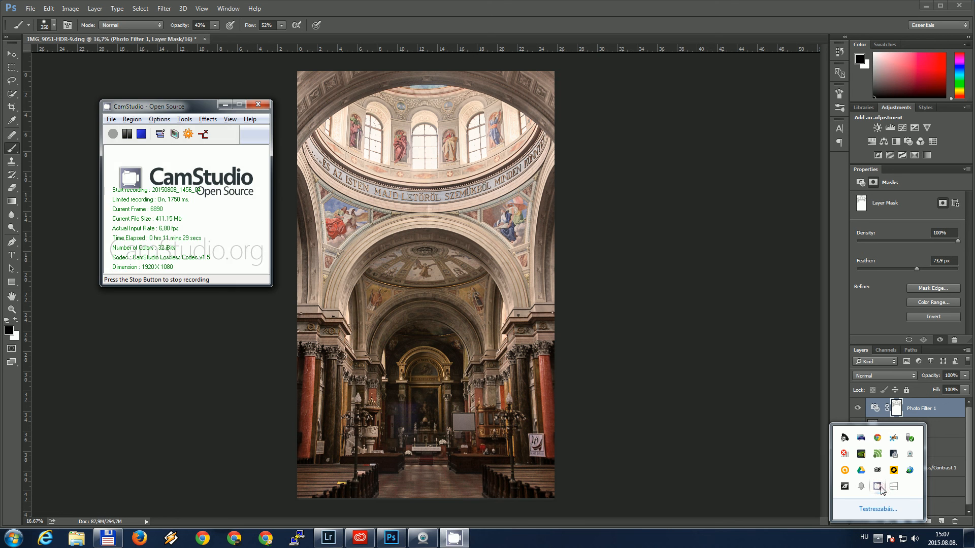